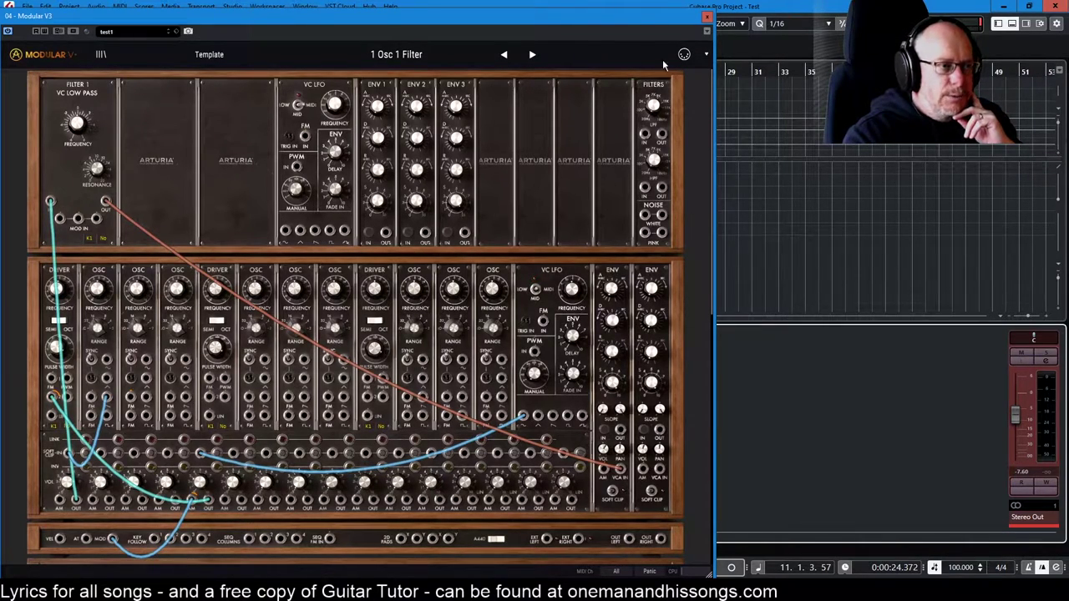
# Step: Bring Modular V3 forward and cable the NOISE WHITE output to the VCA IN jack
pyautogui.click(644, 215)
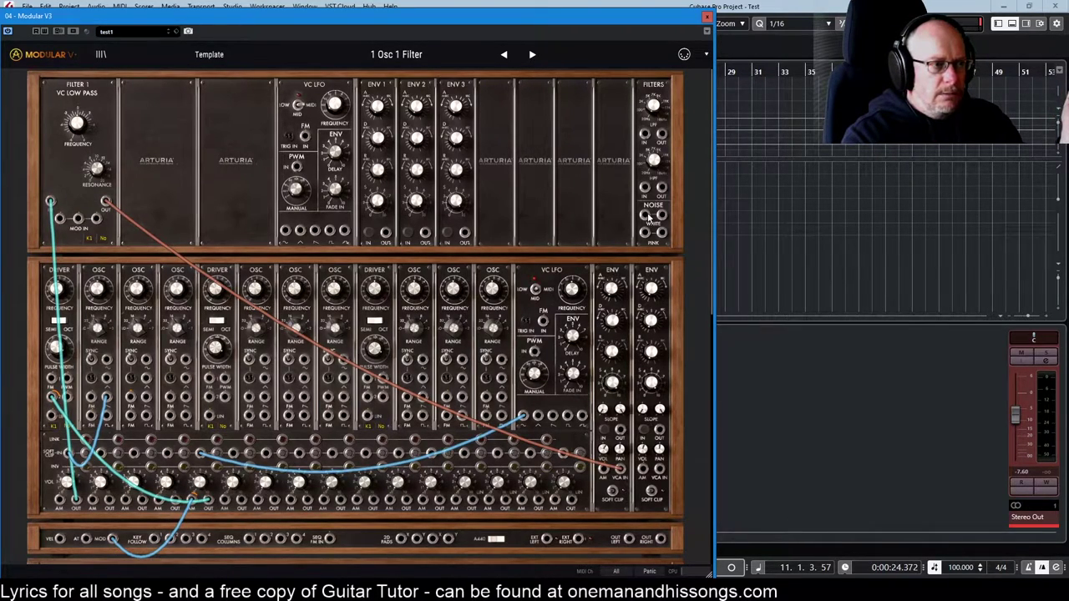
pyautogui.moveTo(644, 217); pyautogui.dragTo(620, 469)
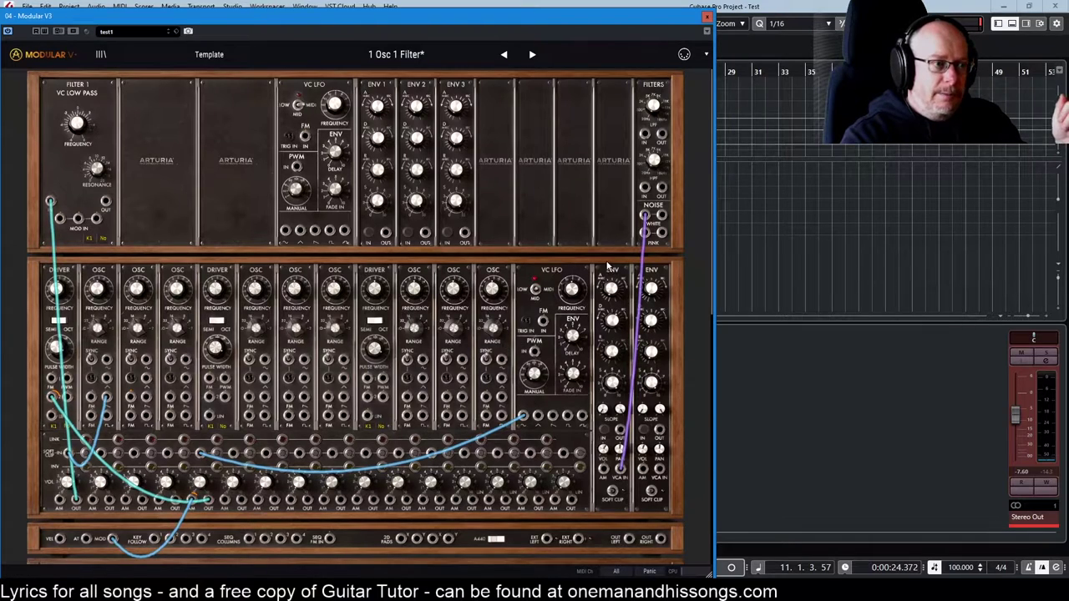
# Step: Patch white noise into Filter 1's MOD IN and raise its amount slightly
pyautogui.moveTo(645, 216); pyautogui.dragTo(603, 469)
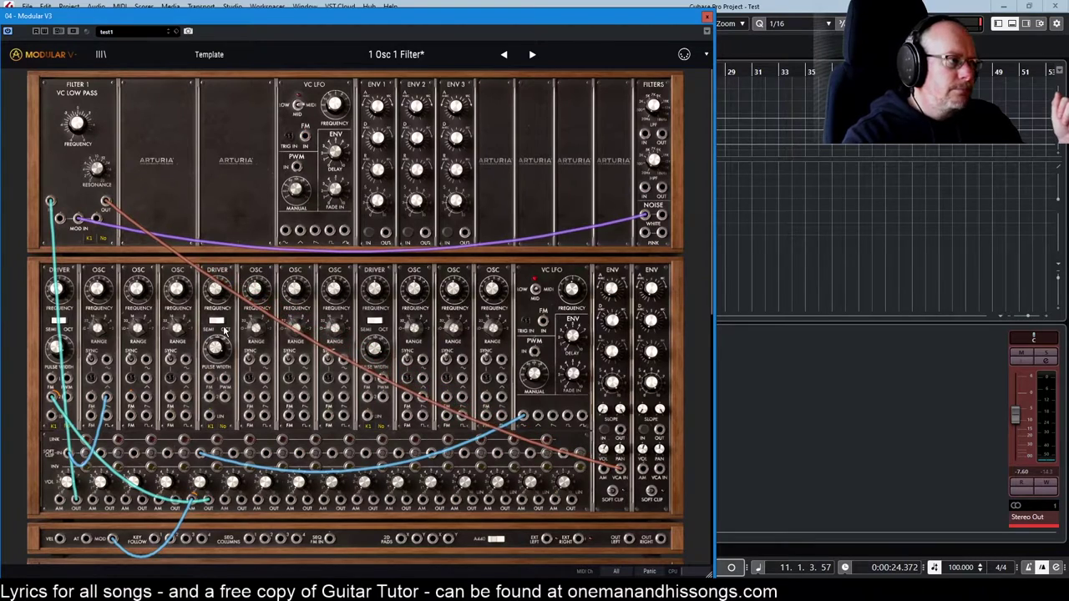
pyautogui.moveTo(79, 218)
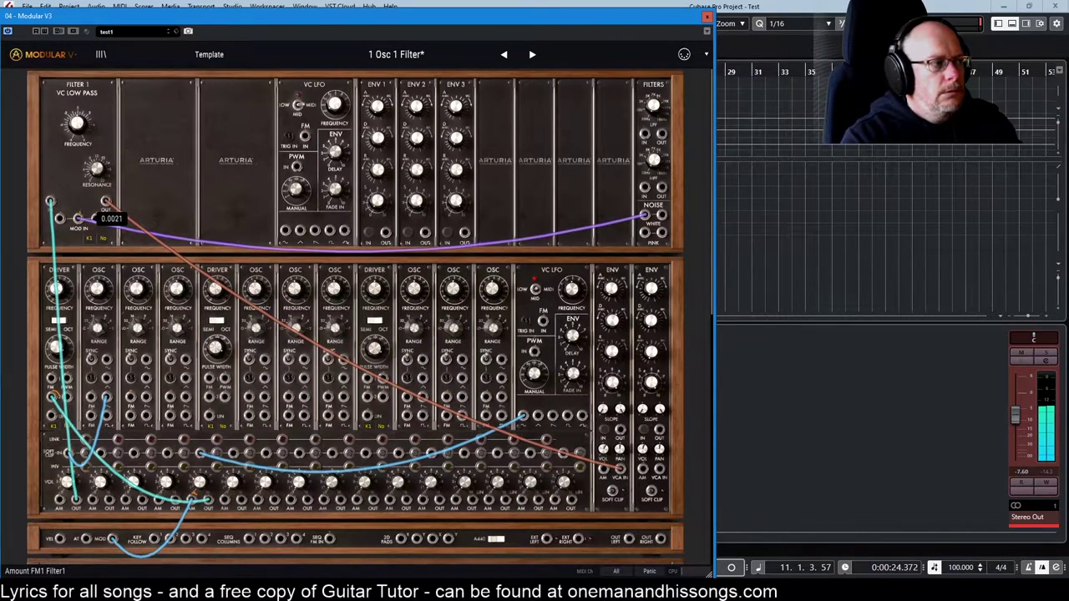
pyautogui.moveTo(79, 218); pyautogui.dragTo(79, 213)
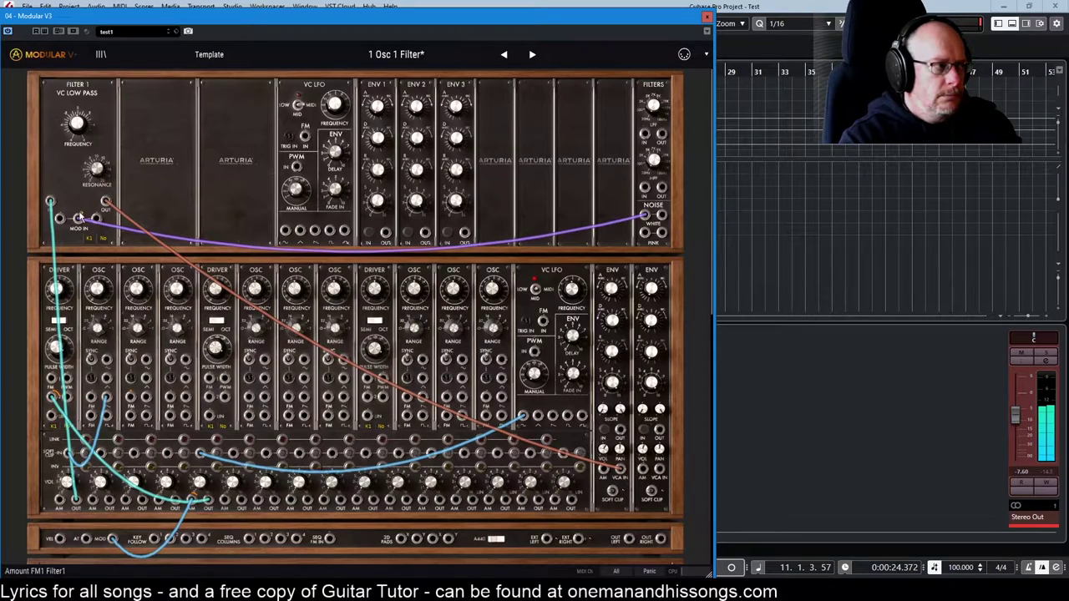
pyautogui.moveTo(79, 218)
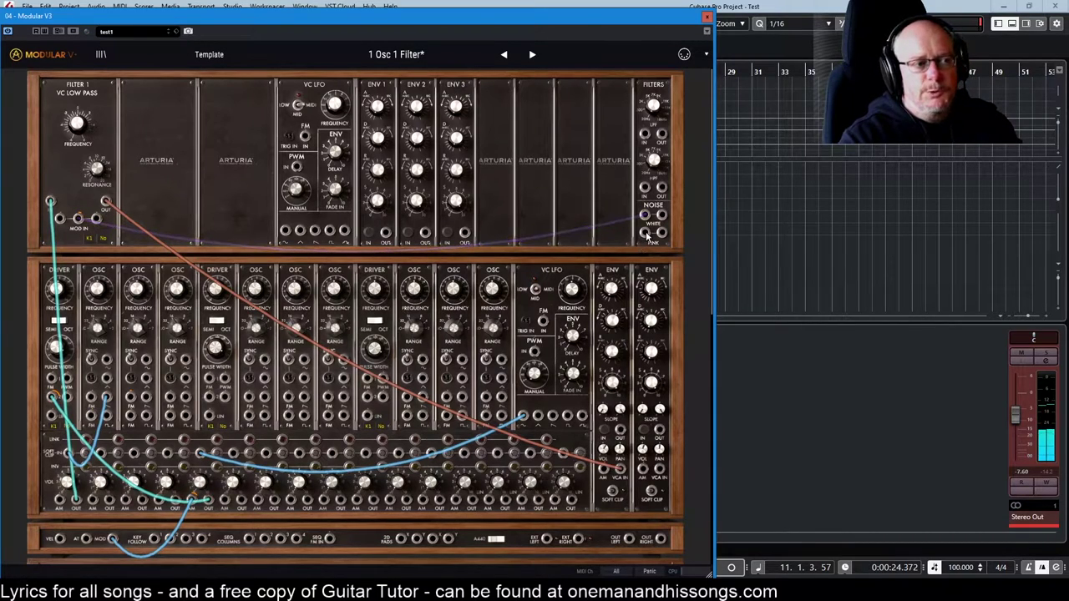
# Step: Run further noise cables into the VCA input and the FILTERS module input
pyautogui.moveTo(647, 237); pyautogui.dragTo(644, 215)
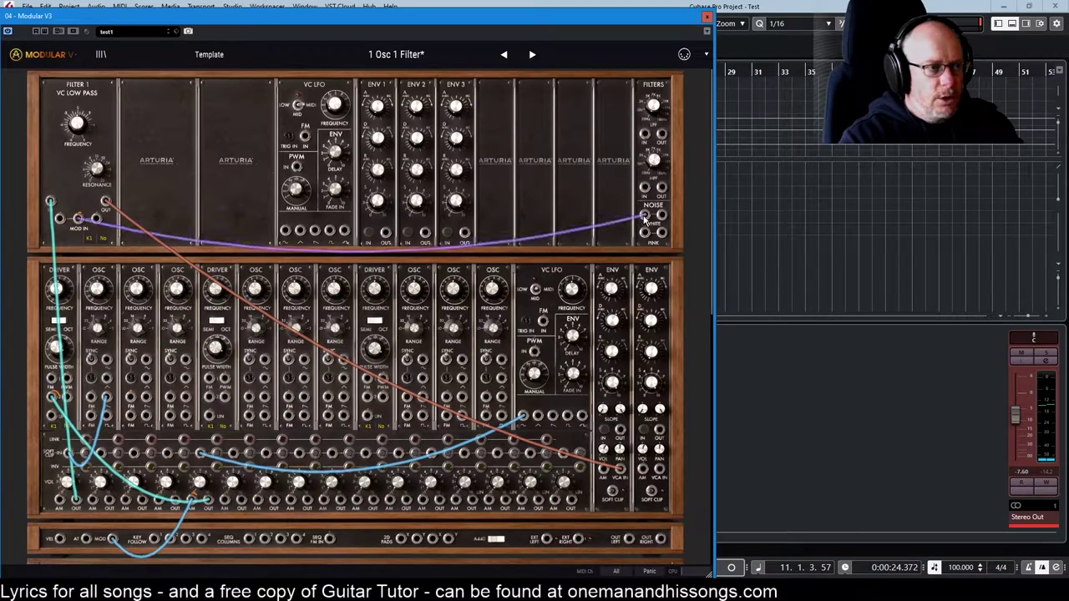
pyautogui.moveTo(622, 458); pyautogui.dragTo(620, 474)
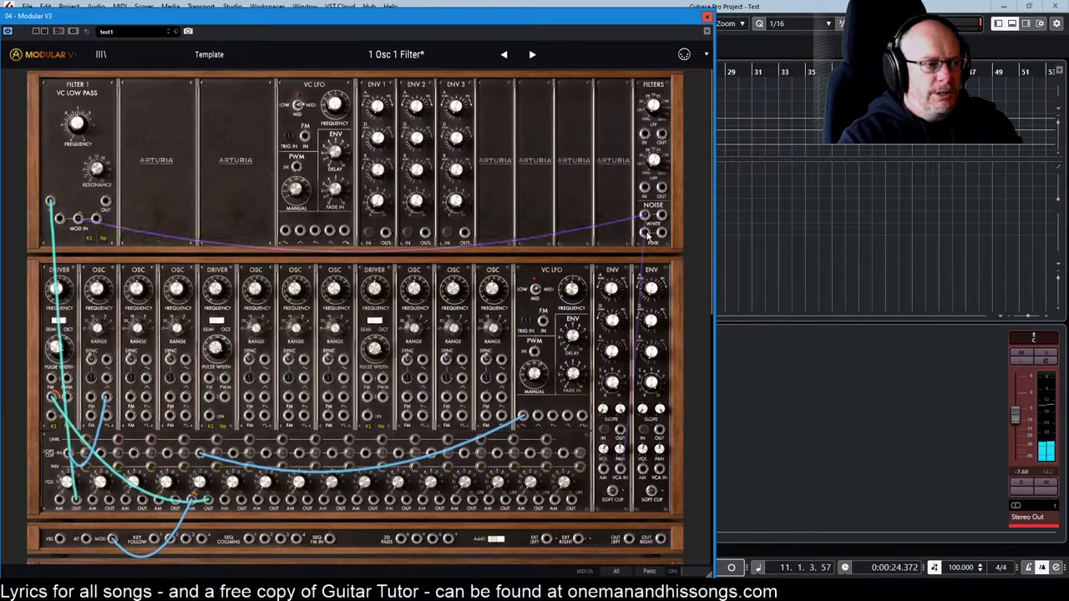
pyautogui.moveTo(646, 241); pyautogui.dragTo(622, 473)
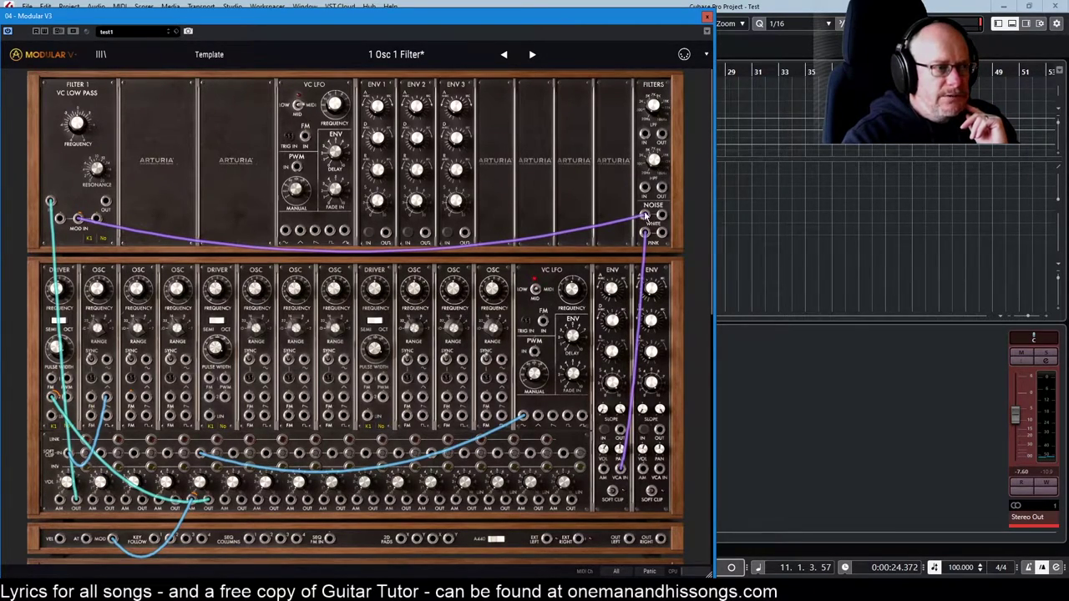
pyautogui.moveTo(645, 216); pyautogui.dragTo(644, 134)
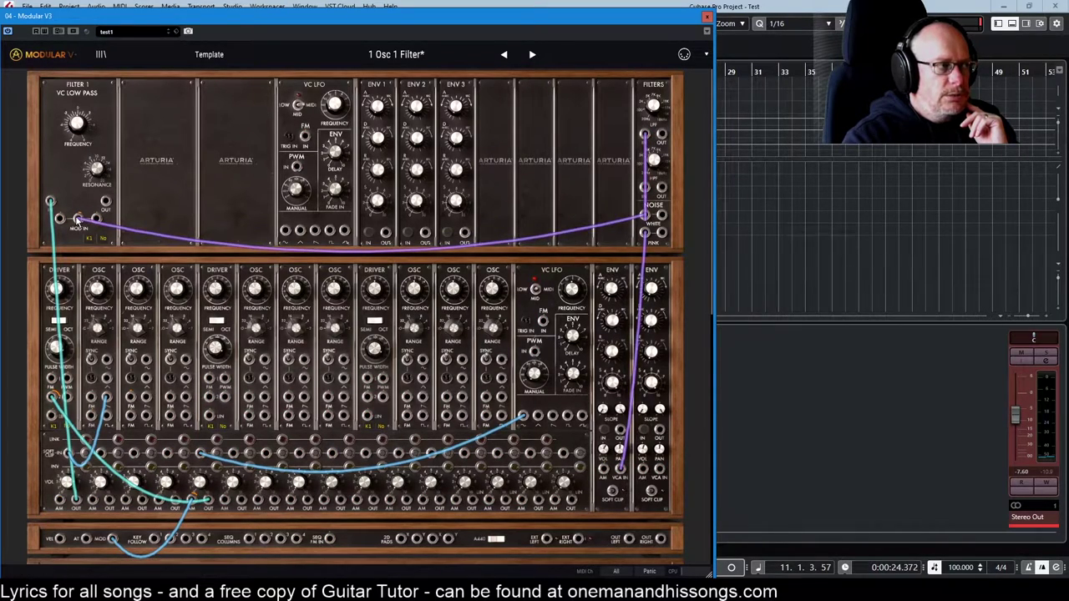
# Step: Unplug noise from Filter 1 MOD IN, patch Filter 1 into the FILTERS low-pass, and set its cutoff to about 456 Hz
pyautogui.moveTo(76, 220); pyautogui.dragTo(94, 218)
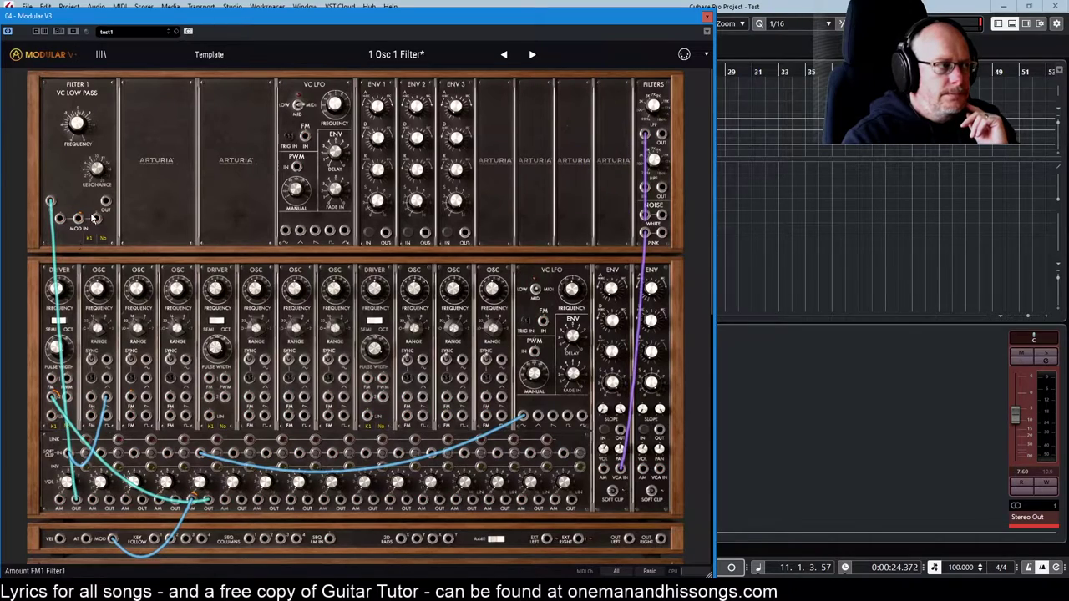
pyautogui.moveTo(77, 219); pyautogui.dragTo(644, 136)
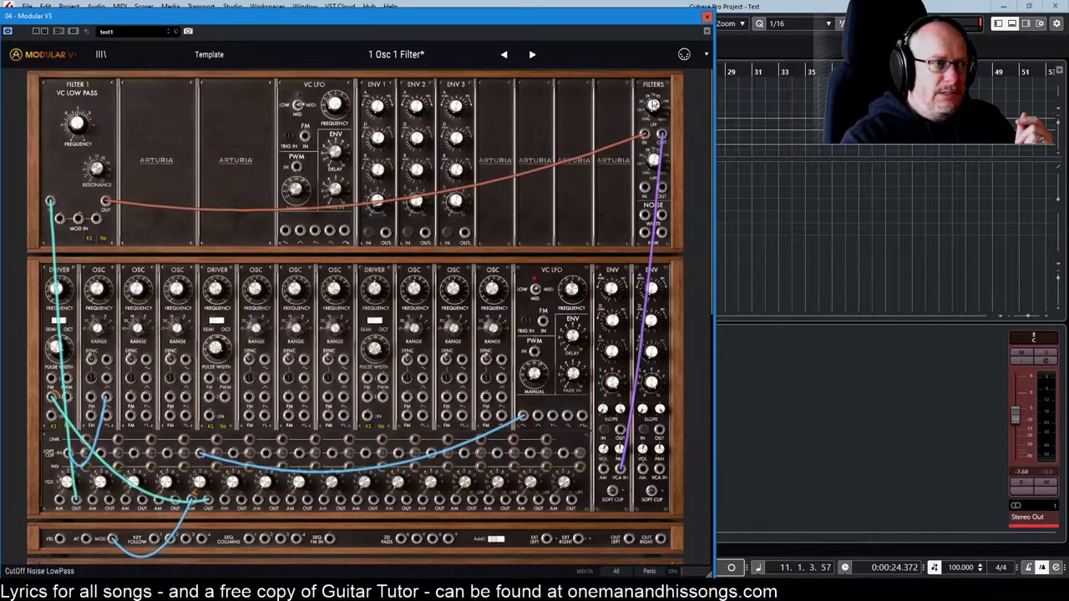
pyautogui.moveTo(654, 106)
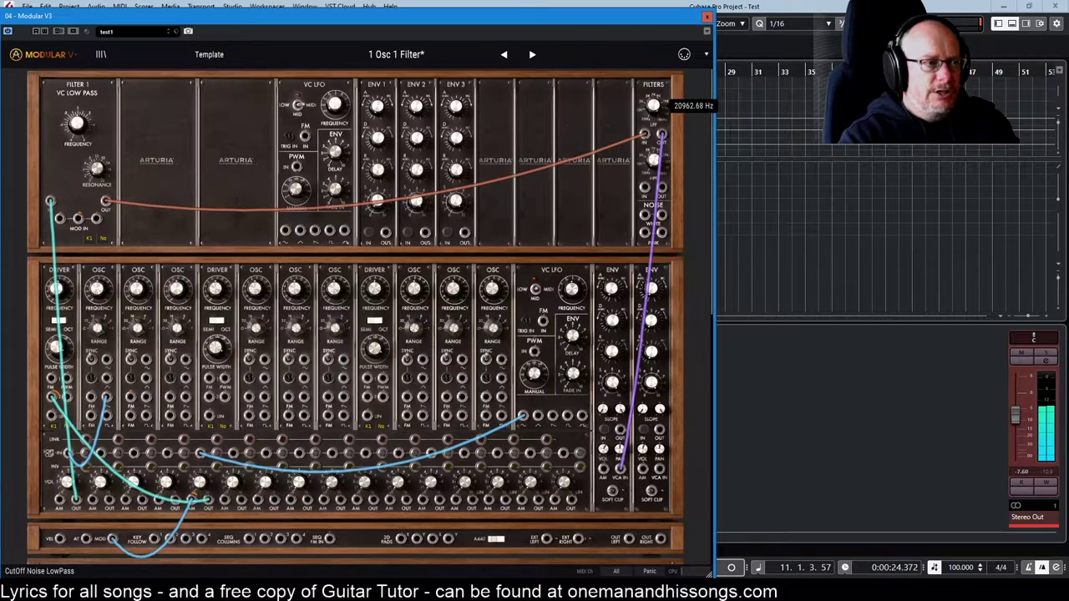
pyautogui.moveTo(654, 106); pyautogui.dragTo(654, 172)
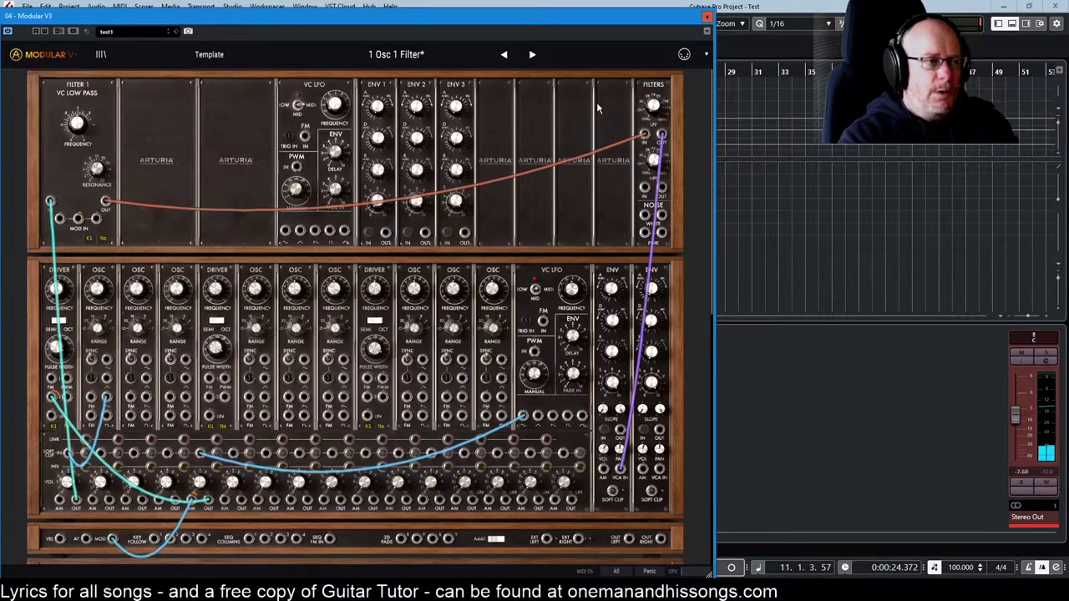
pyautogui.moveTo(653, 104)
pyautogui.mouseDown()
pyautogui.moveTo(654, 121)
pyautogui.moveTo(651, 107)
pyautogui.mouseUp()
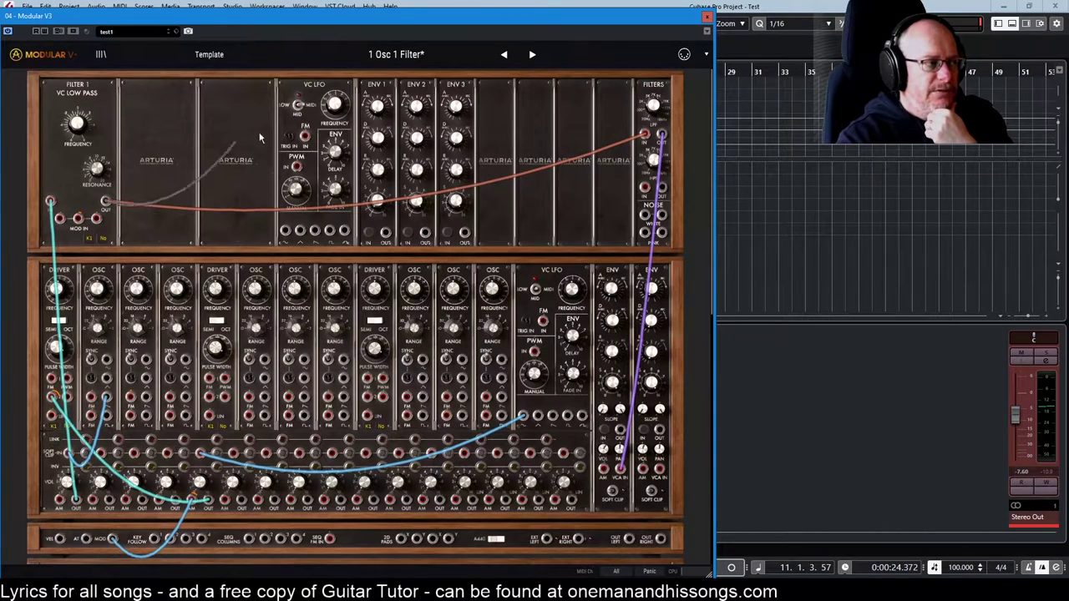
# Step: Reroute Filter 1 through the FILTERS high-pass and feed the HPF output to the VCA
pyautogui.moveTo(259, 138); pyautogui.dragTo(644, 185)
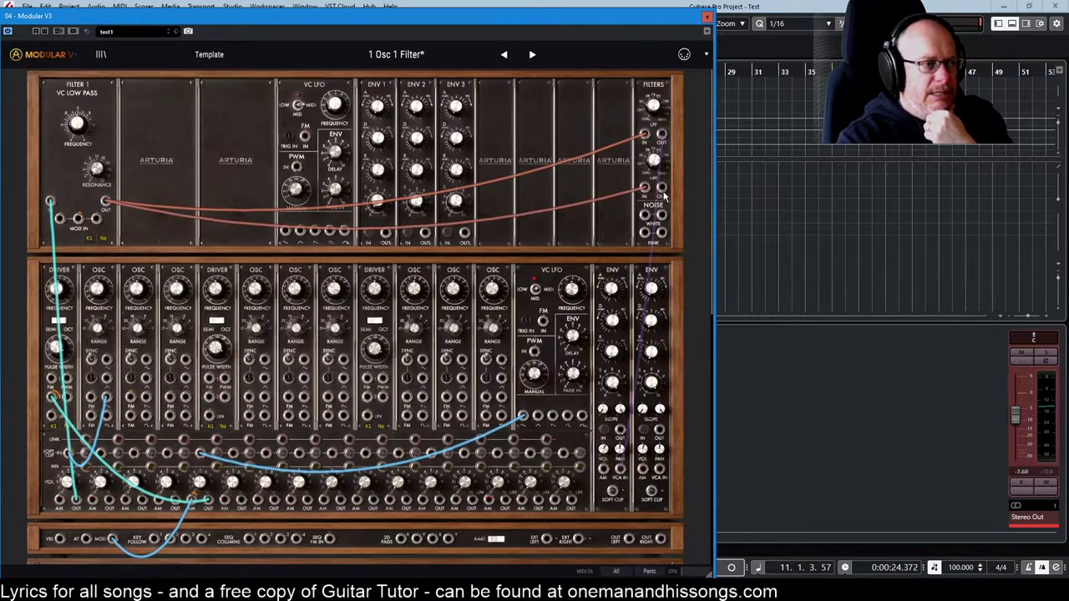
pyautogui.moveTo(660, 134); pyautogui.dragTo(619, 472)
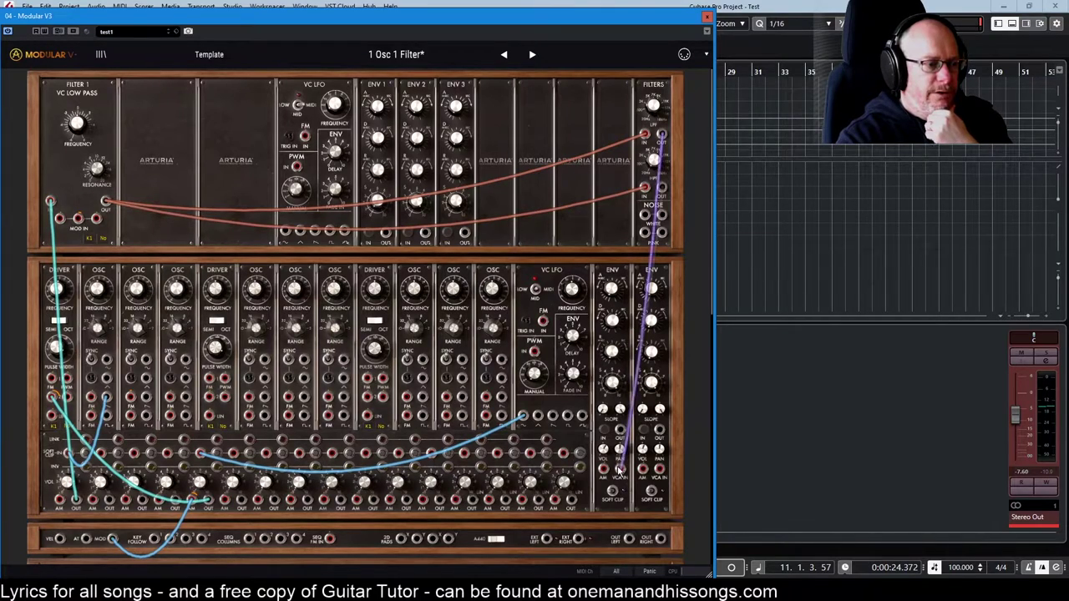
pyautogui.moveTo(661, 133); pyautogui.dragTo(662, 185)
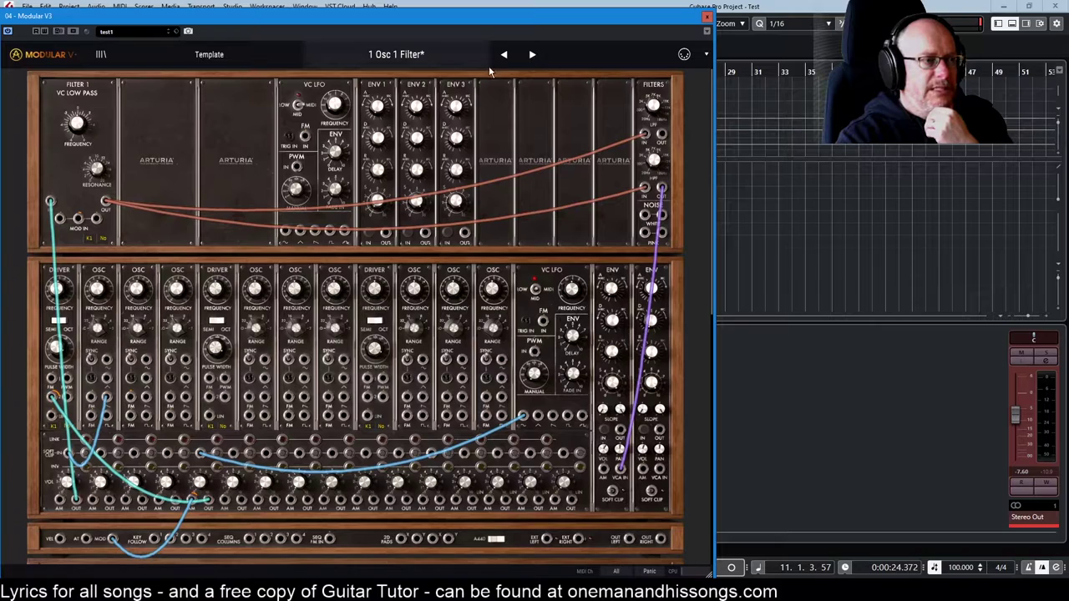
pyautogui.moveTo(647, 139); pyautogui.dragTo(615, 140)
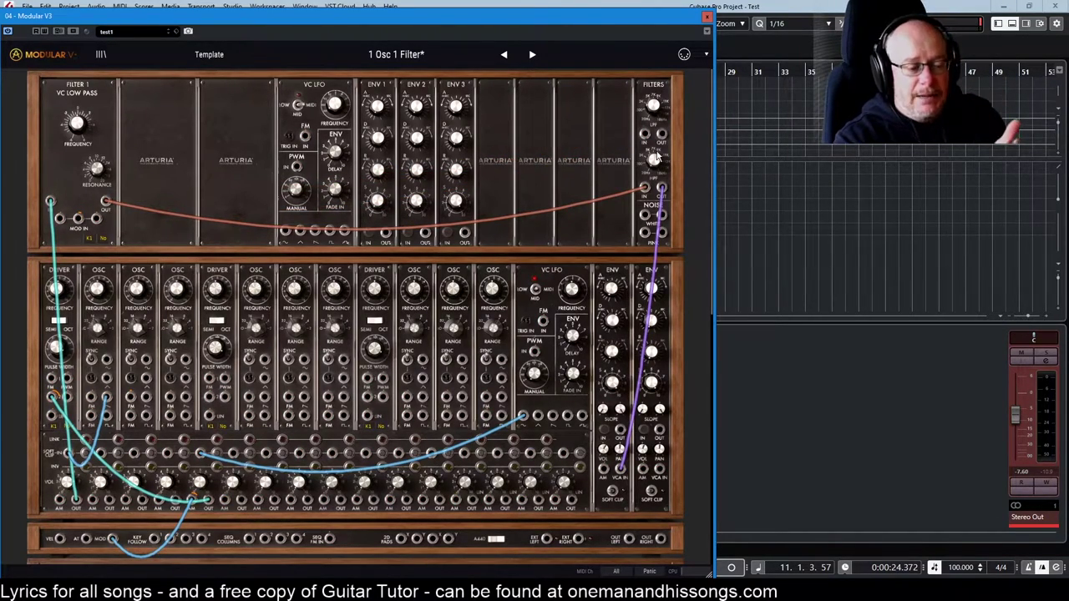
# Step: Raise the high-pass cutoff to about 3886 Hz and load the 1 Osc 1 Vca preset
pyautogui.moveTo(657, 162)
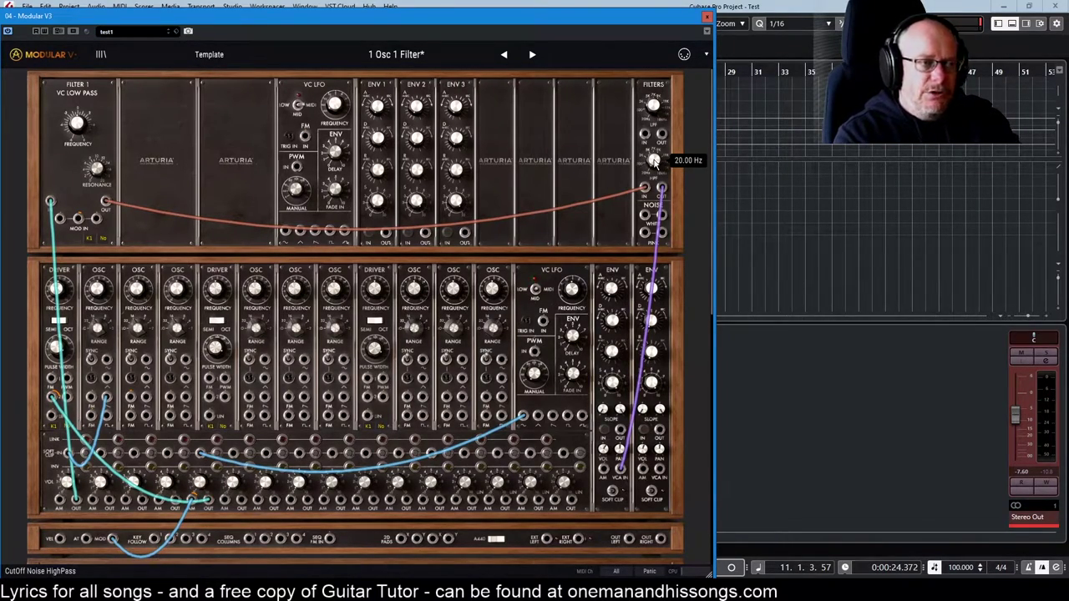
pyautogui.moveTo(654, 162); pyautogui.dragTo(654, 127)
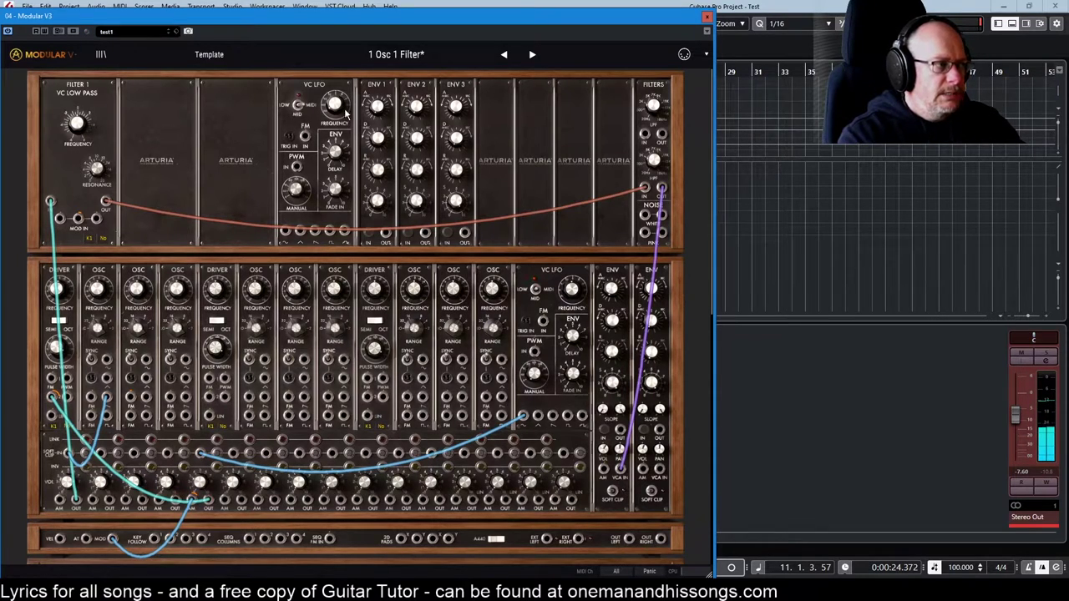
pyautogui.click(531, 53)
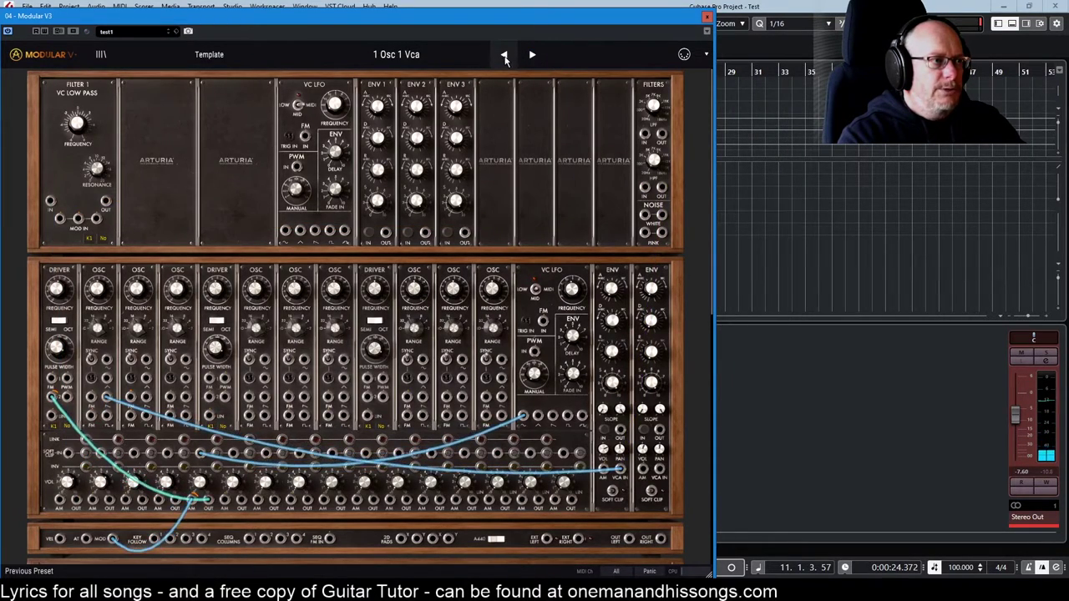
# Step: Reload 1 Osc 1 Filter, test velocity and aftertouch on Filter 1 MOD IN, then repatch mixer into Filter 1
pyautogui.click(505, 55)
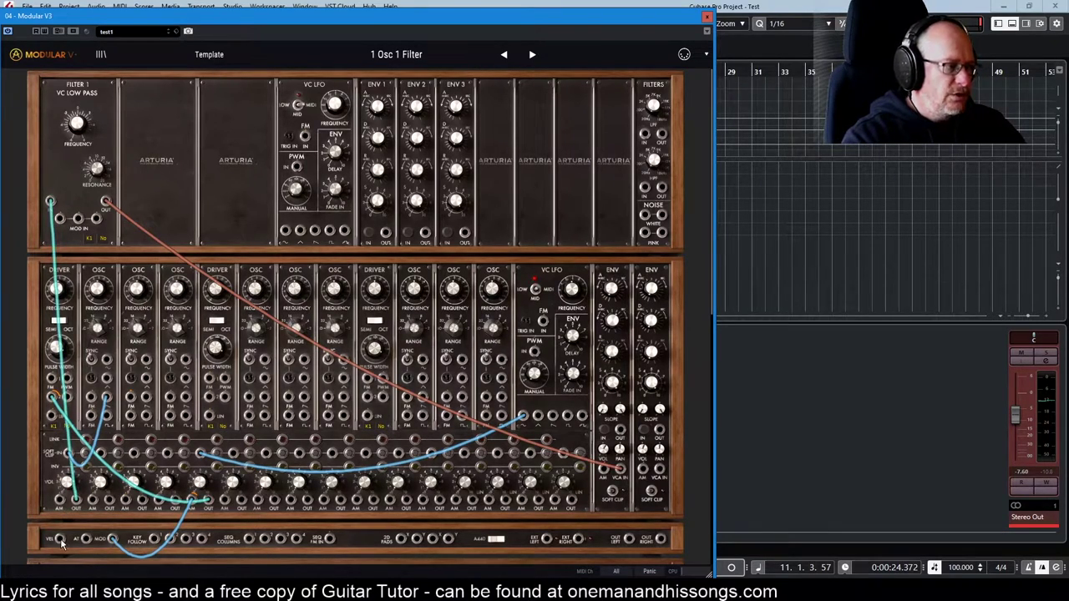
pyautogui.moveTo(61, 537); pyautogui.dragTo(77, 219)
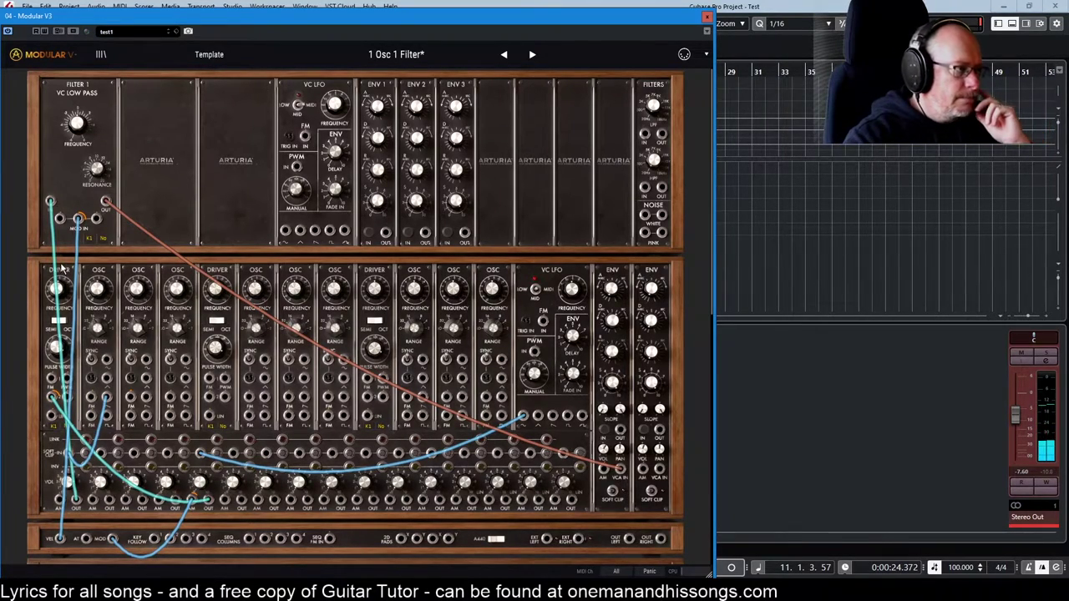
pyautogui.moveTo(84, 541); pyautogui.dragTo(80, 220)
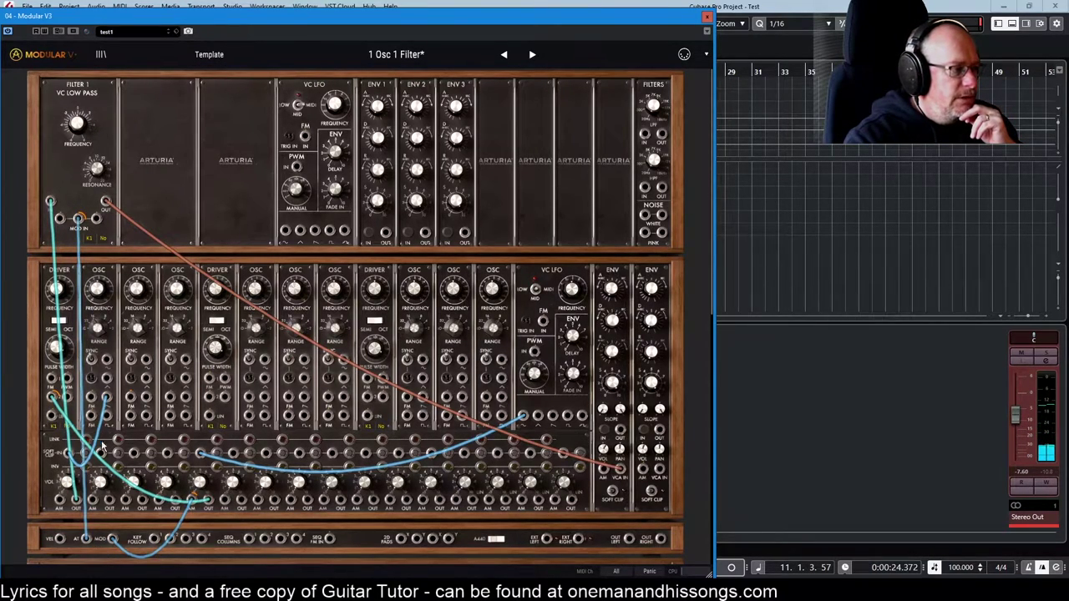
pyautogui.moveTo(78, 219); pyautogui.dragTo(98, 188)
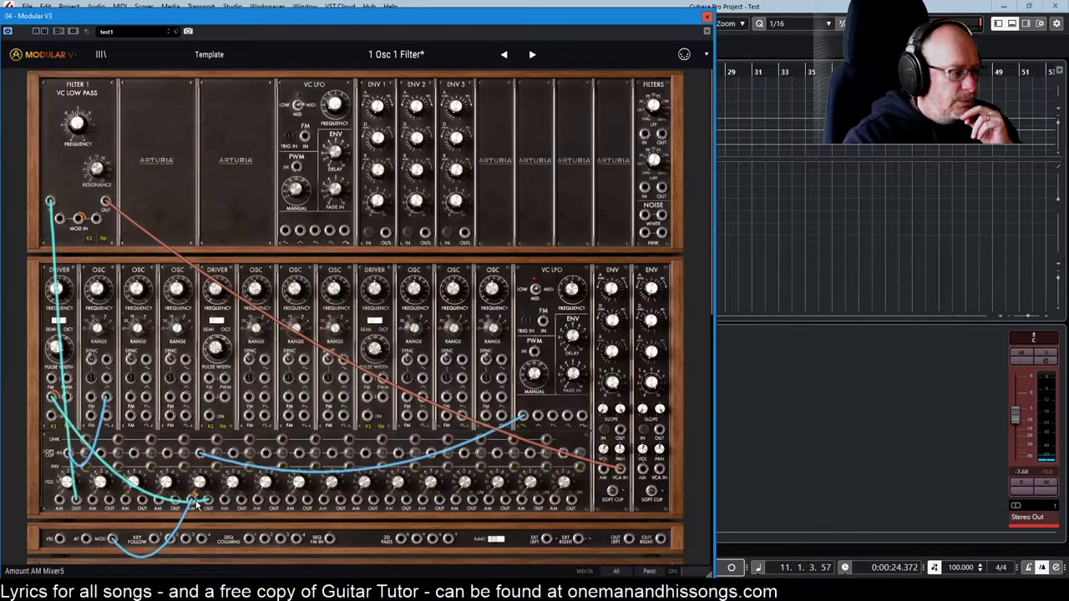
pyautogui.moveTo(203, 501); pyautogui.dragTo(51, 404)
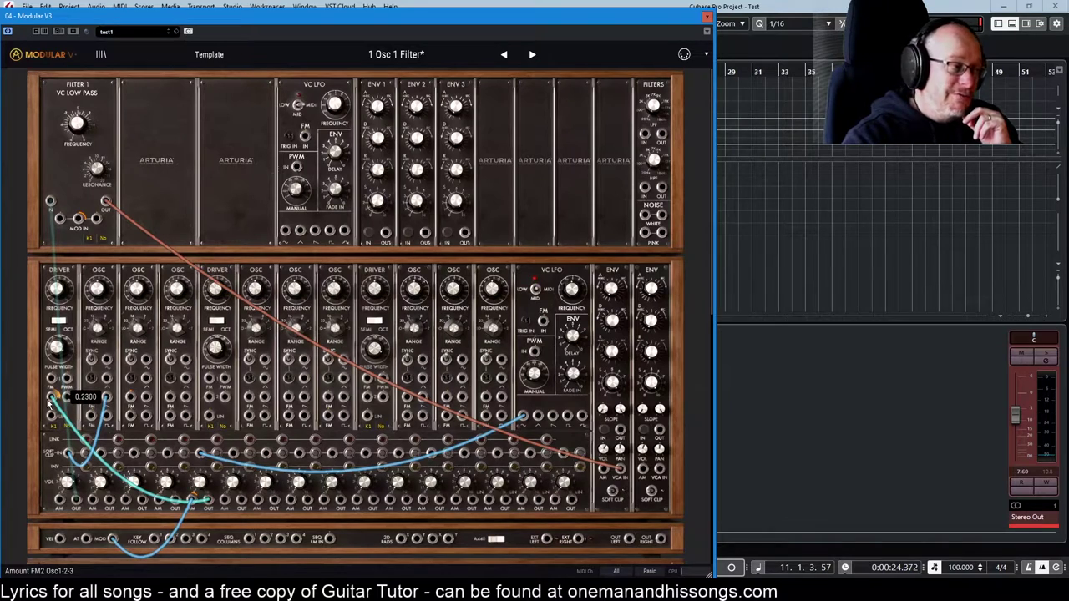
pyautogui.moveTo(75, 499); pyautogui.dragTo(50, 201)
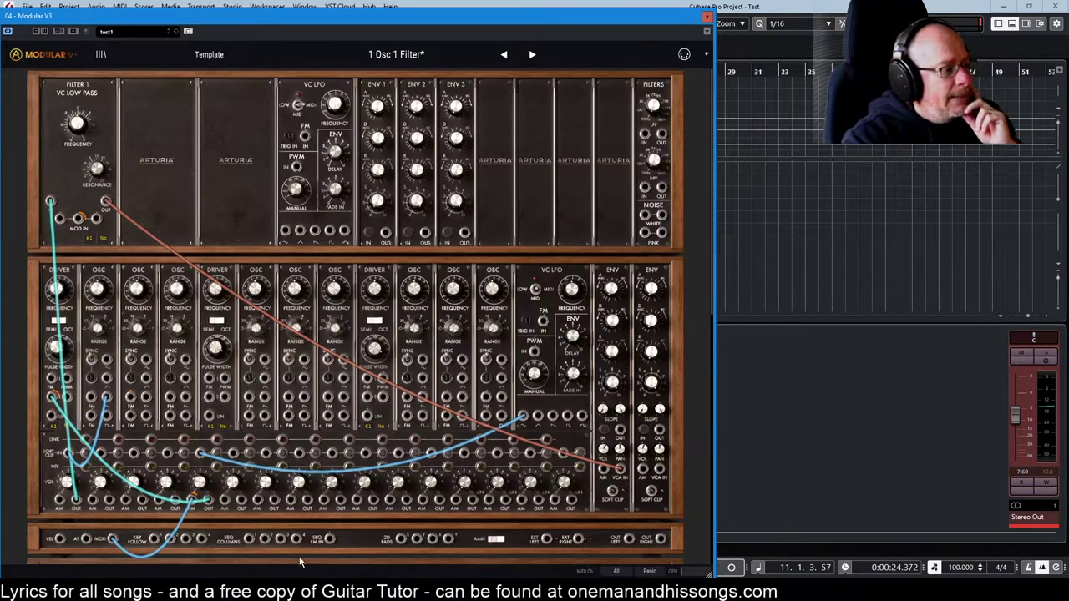
# Step: Route a key-follow cable toward Filter 1 and raise the second Keyb. Follow amount
pyautogui.moveTo(174, 540); pyautogui.dragTo(177, 541)
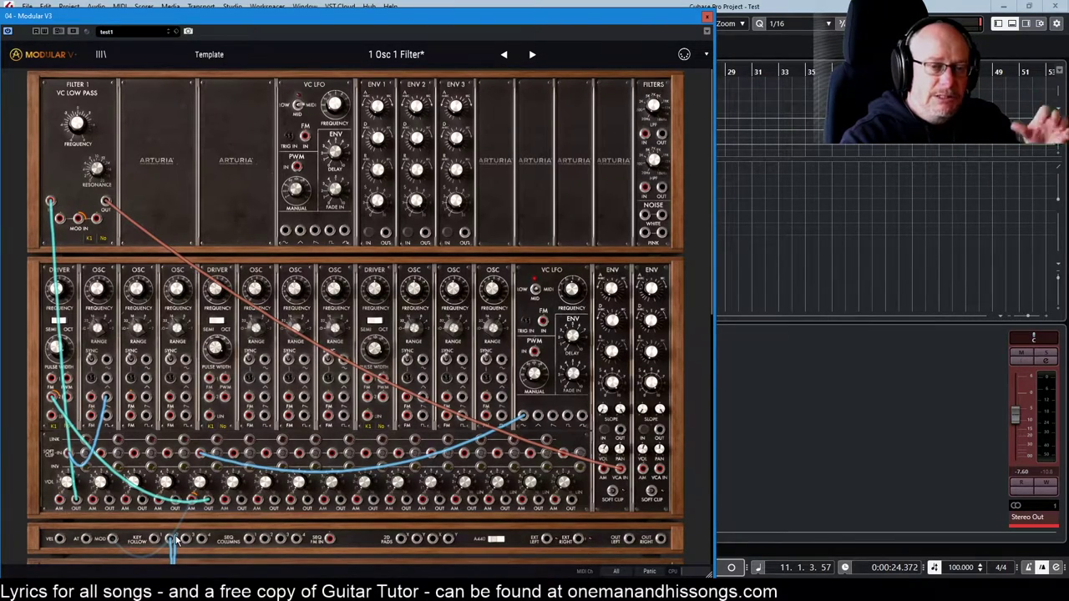
pyautogui.moveTo(176, 541); pyautogui.dragTo(179, 535)
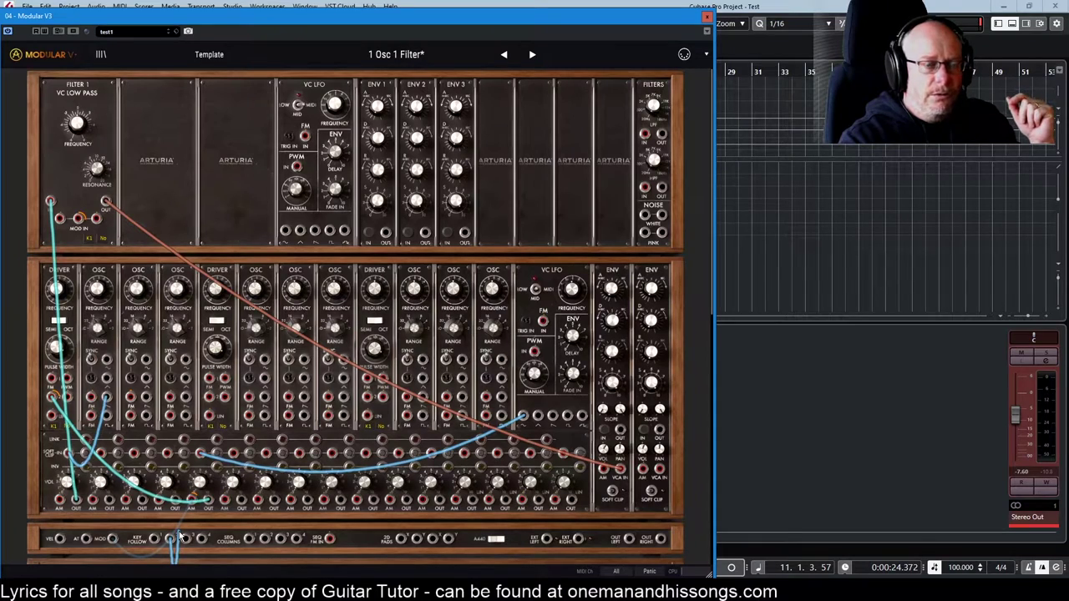
pyautogui.moveTo(179, 535); pyautogui.dragTo(83, 226)
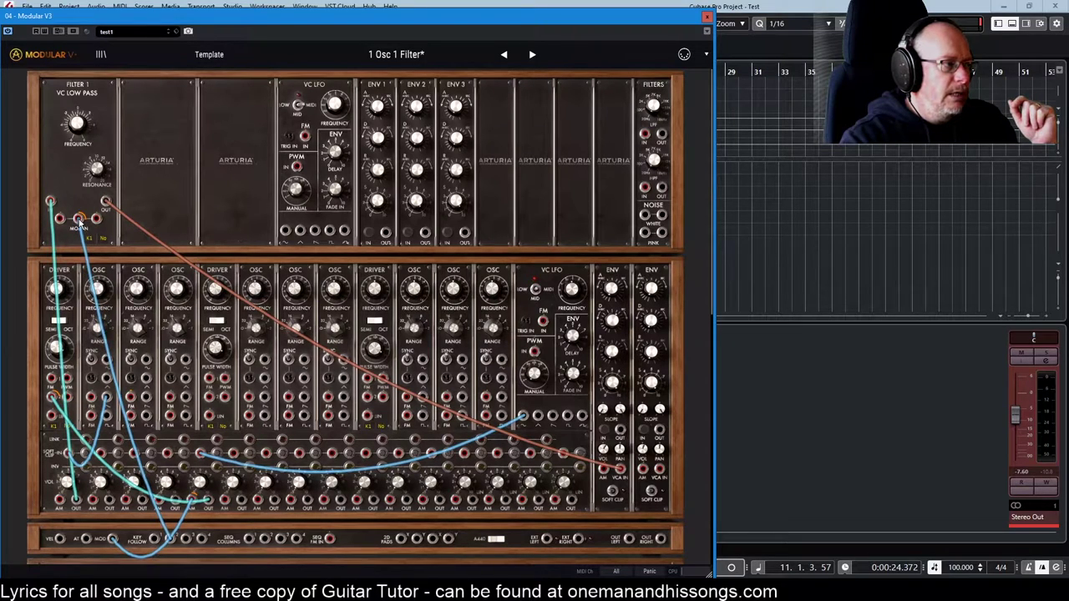
pyautogui.scroll(-10, 280, 231)
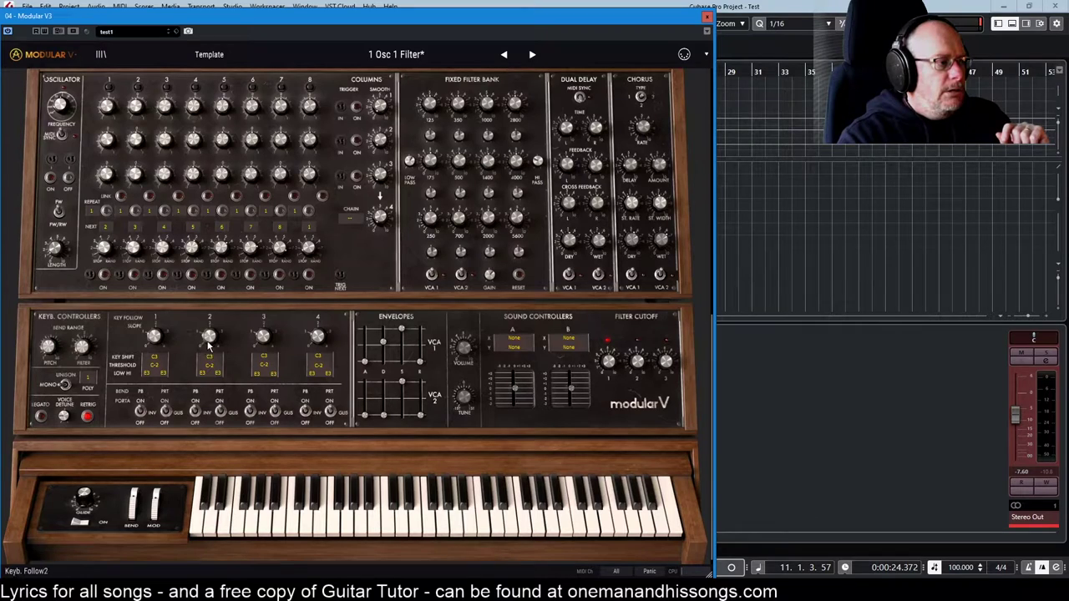
pyautogui.moveTo(209, 336); pyautogui.dragTo(209, 335)
pyautogui.scroll(10, 278, 373)
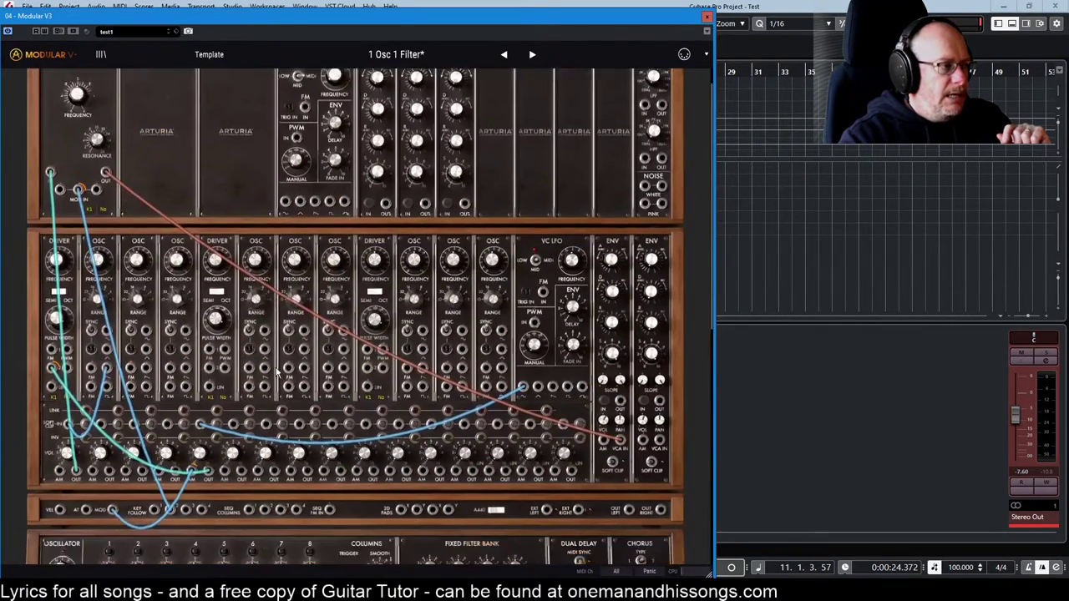
pyautogui.scroll(-8, 278, 373)
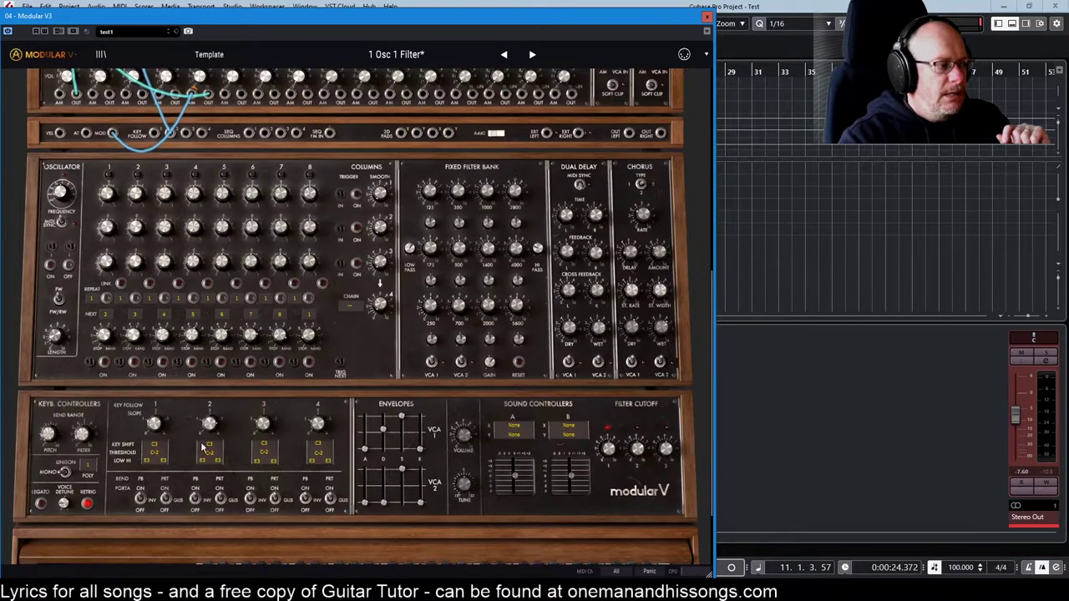
pyautogui.scroll(10, 211, 445)
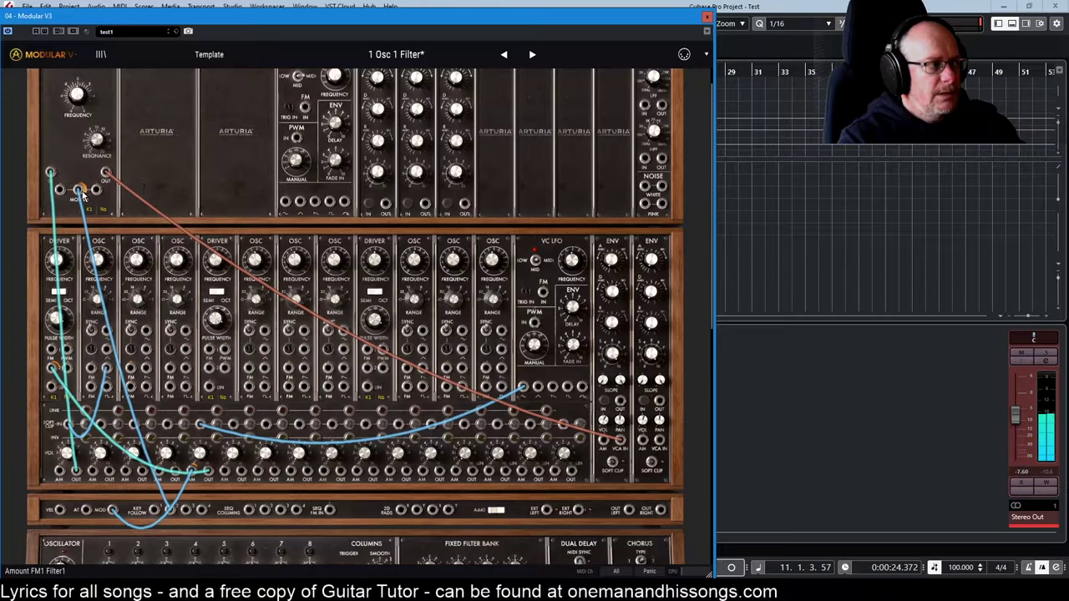
# Step: Set Filter 1's FM Amount to about 0.46 and move the blue cable to the neighbouring jack
pyautogui.moveTo(85, 191)
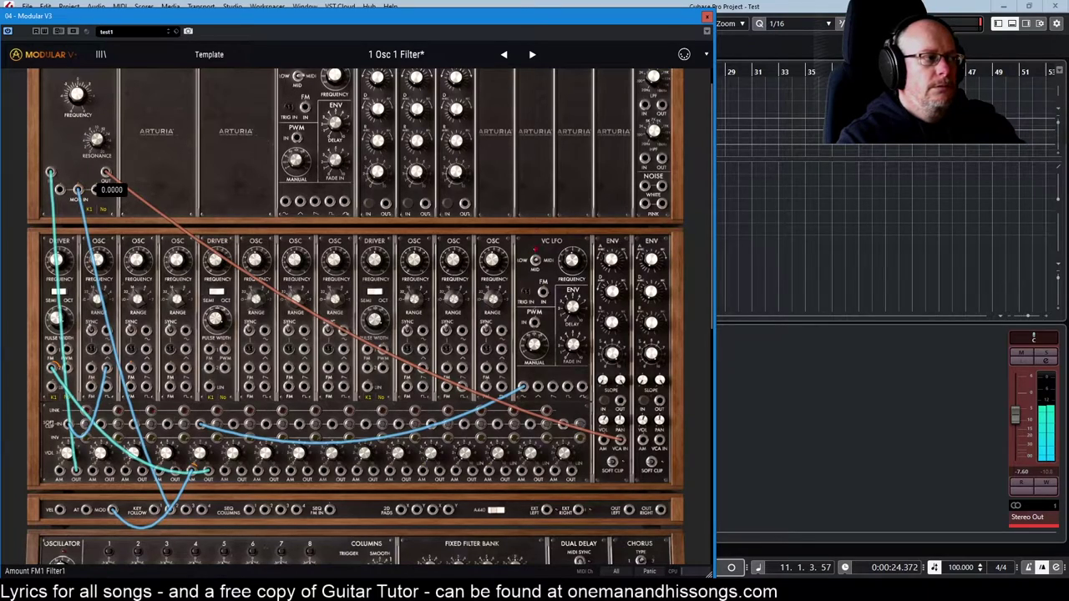
pyautogui.moveTo(78, 190)
pyautogui.mouseDown()
pyautogui.moveTo(78, 164)
pyautogui.moveTo(86, 192)
pyautogui.mouseUp()
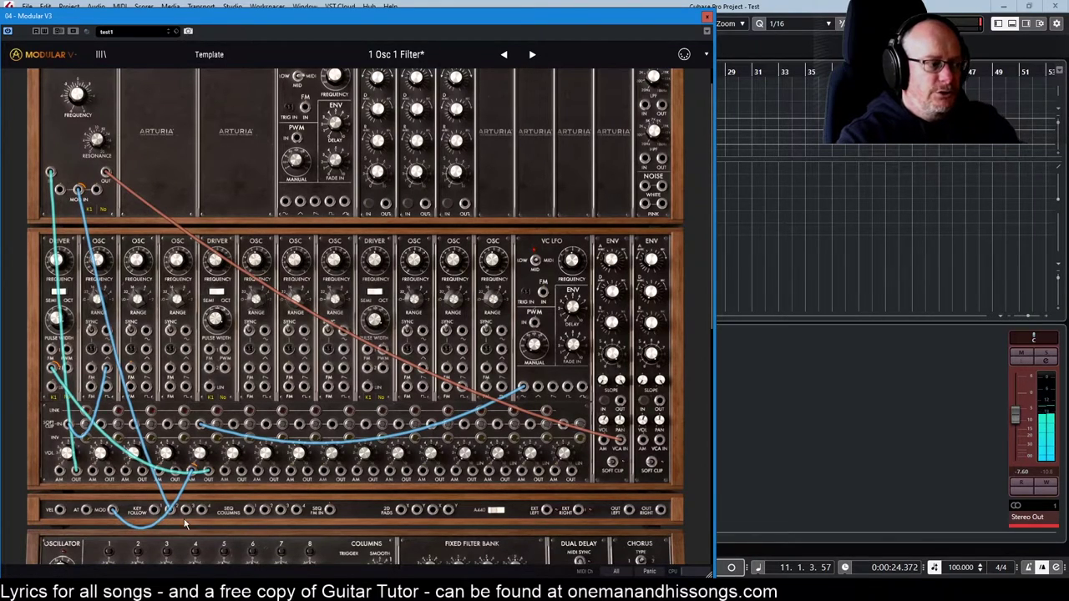
pyautogui.moveTo(111, 509)
pyautogui.mouseDown()
pyautogui.moveTo(167, 509)
pyautogui.moveTo(111, 510)
pyautogui.mouseUp()
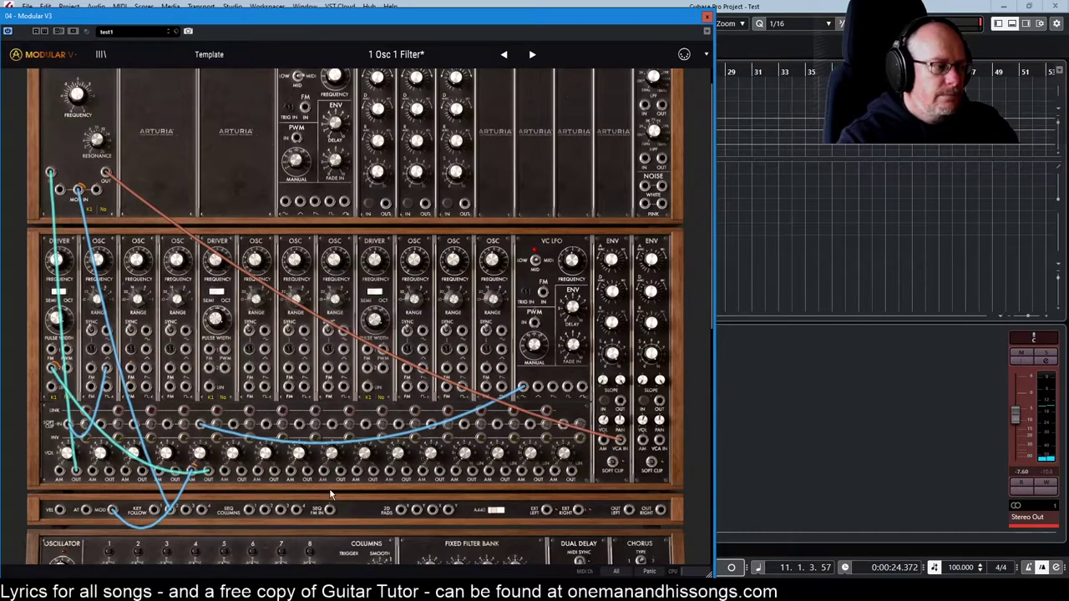
pyautogui.scroll(-1, 283, 519)
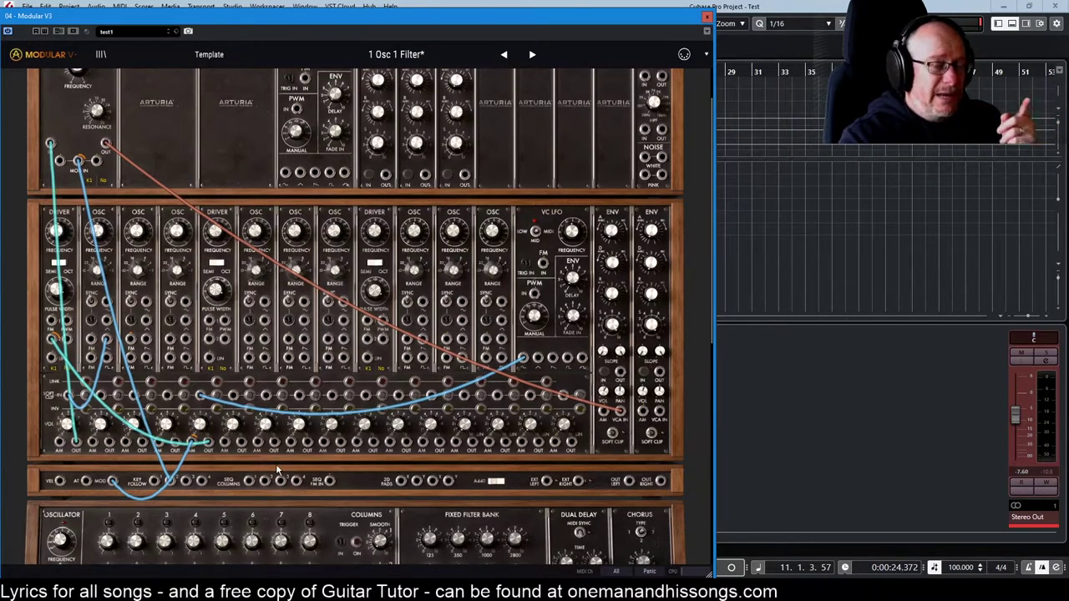
pyautogui.scroll(2, 276, 463)
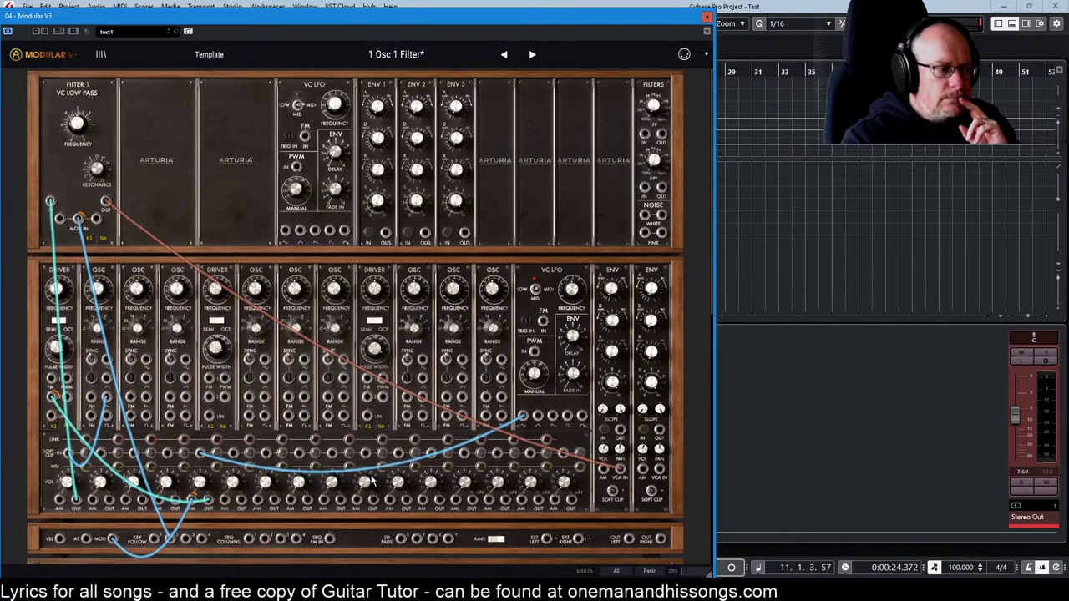
pyautogui.scroll(-10, 451, 501)
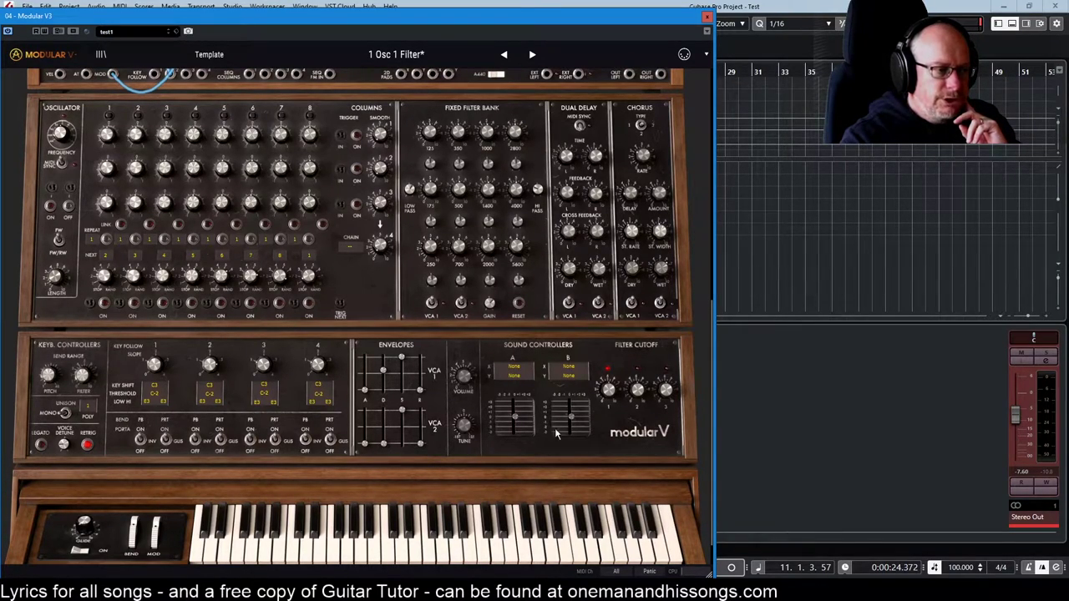
# Step: Cable two 2D Pad outputs into Filter 1's MOD IN jacks so Sound Controller A drives FM2 and FM3
pyautogui.scroll(10, 518, 401)
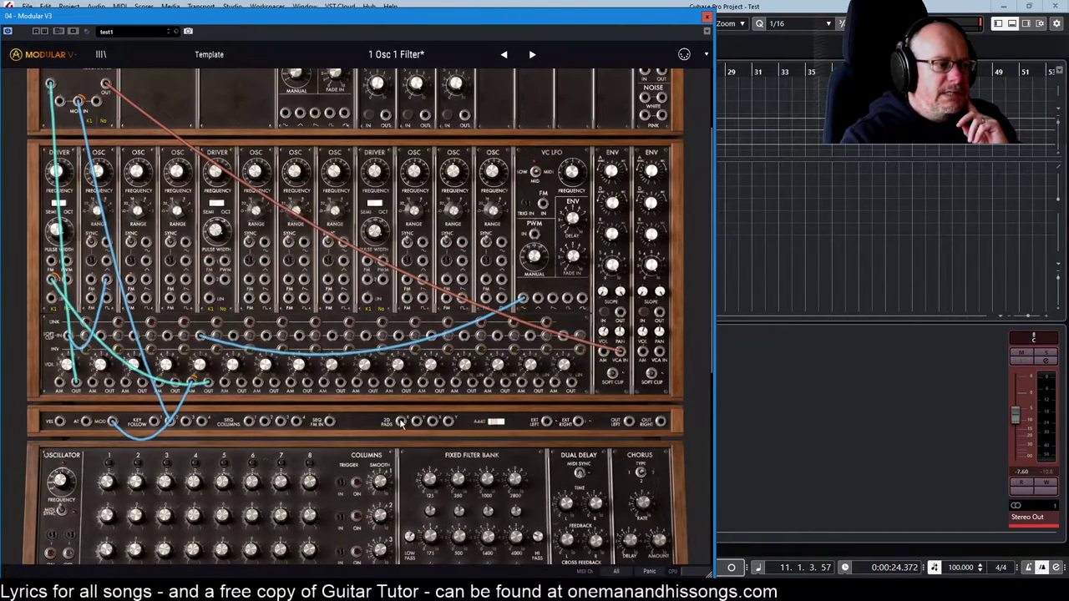
pyautogui.moveTo(405, 422); pyautogui.dragTo(81, 107)
pyautogui.scroll(3, 259, 229)
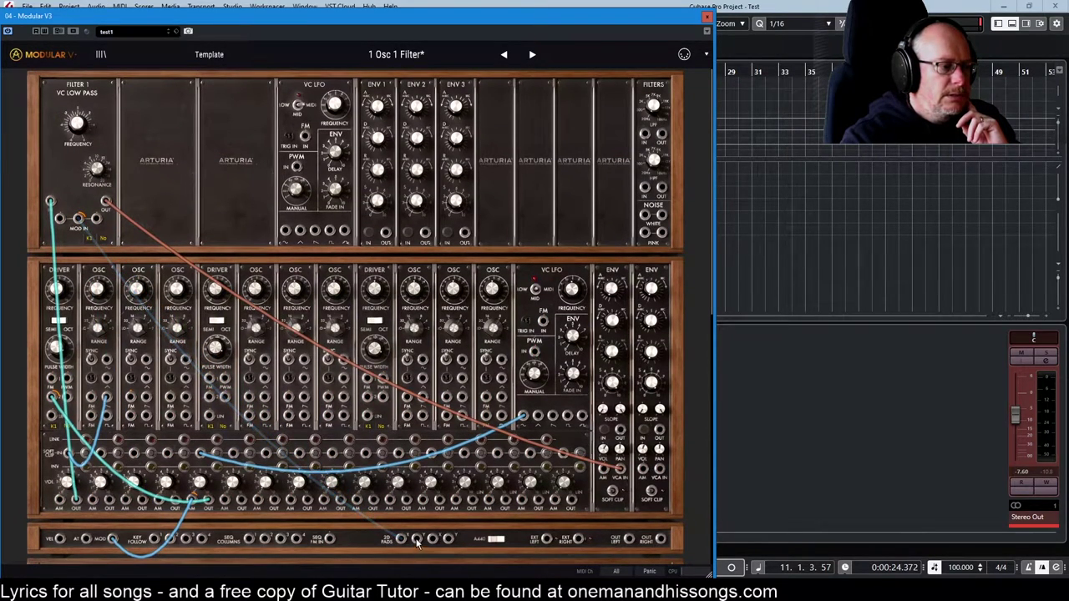
pyautogui.moveTo(105, 201); pyautogui.dragTo(96, 220)
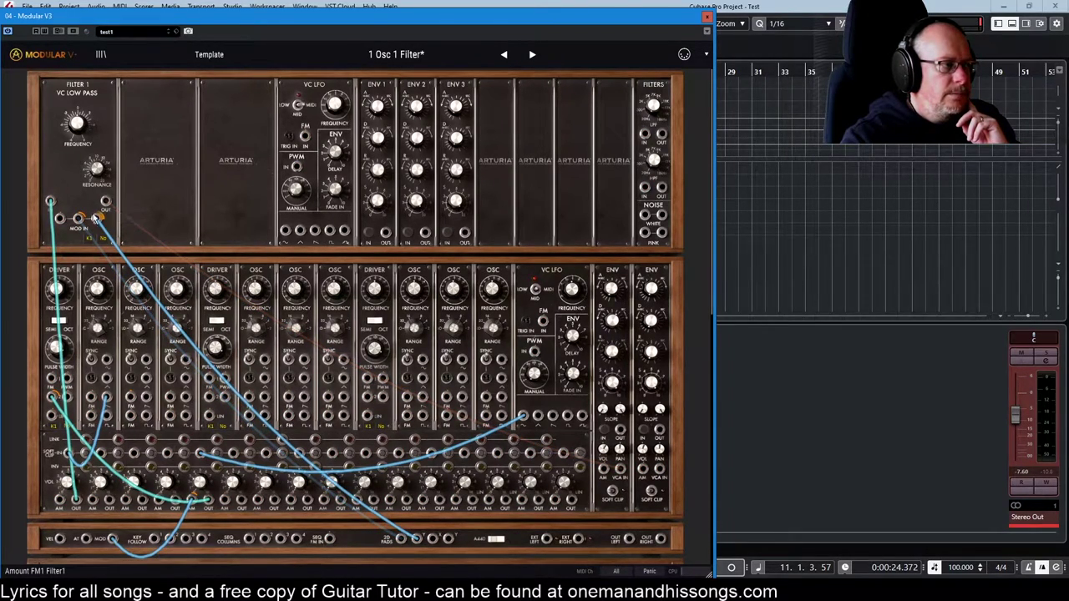
pyautogui.scroll(-5, 501, 443)
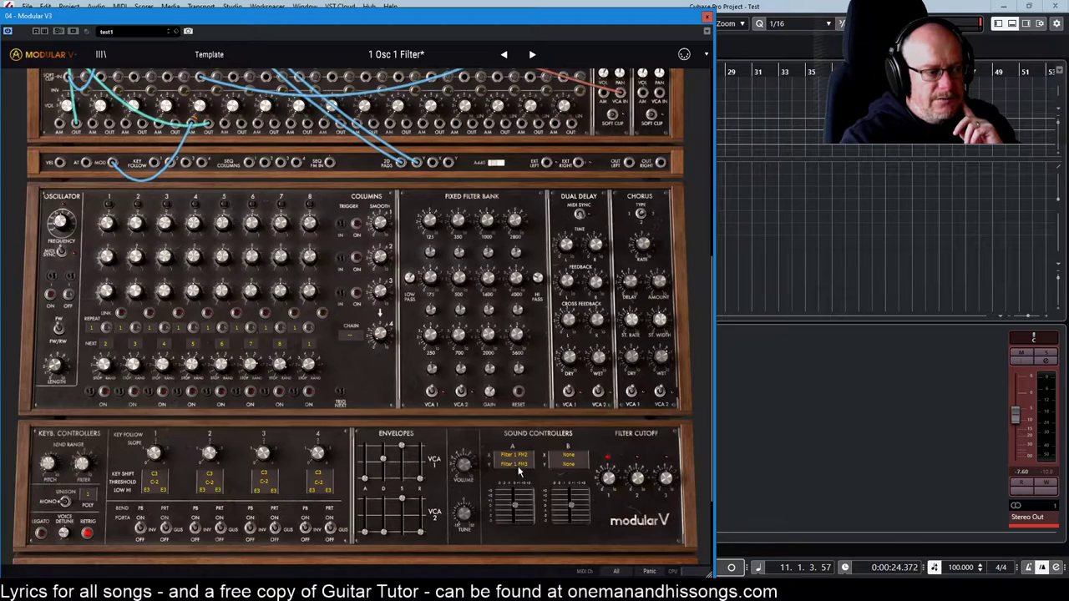
pyautogui.scroll(1, 523, 470)
pyautogui.scroll(10, 522, 466)
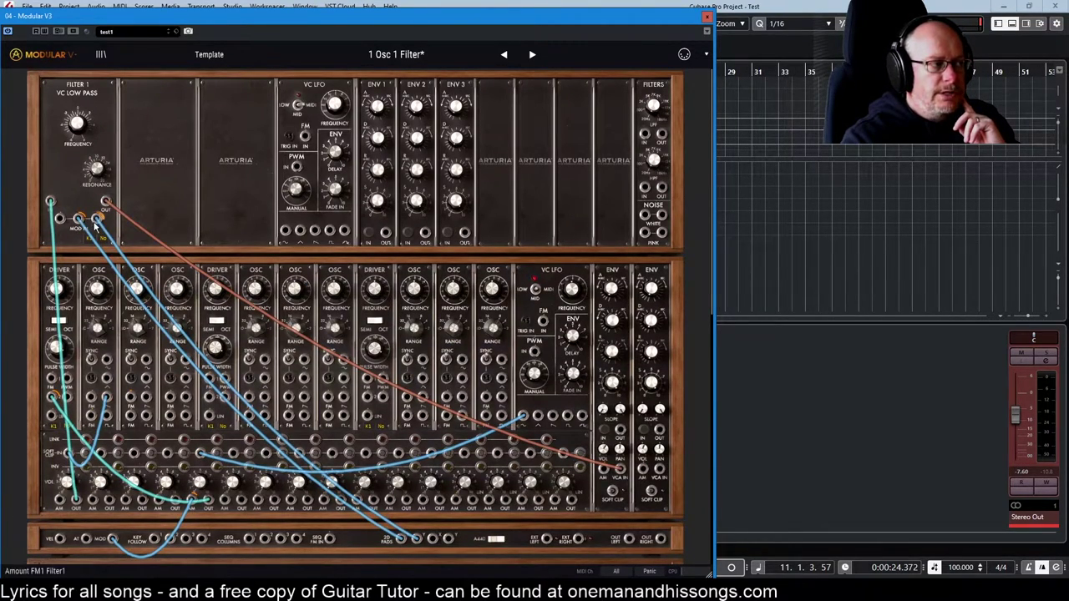
pyautogui.scroll(-15, 530, 339)
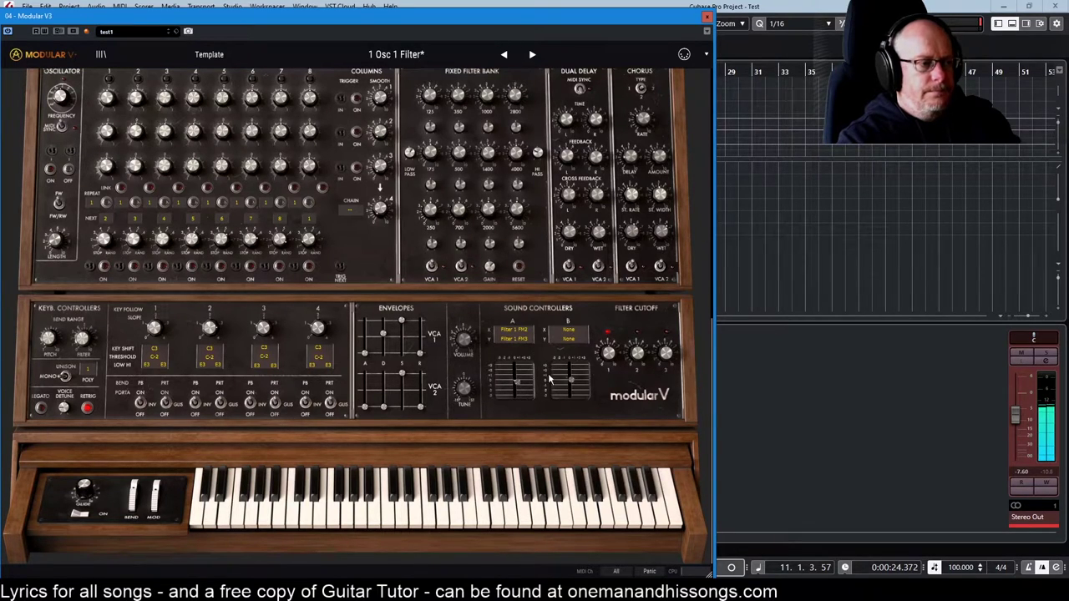
pyautogui.scroll(5, 573, 358)
pyautogui.scroll(3, 574, 357)
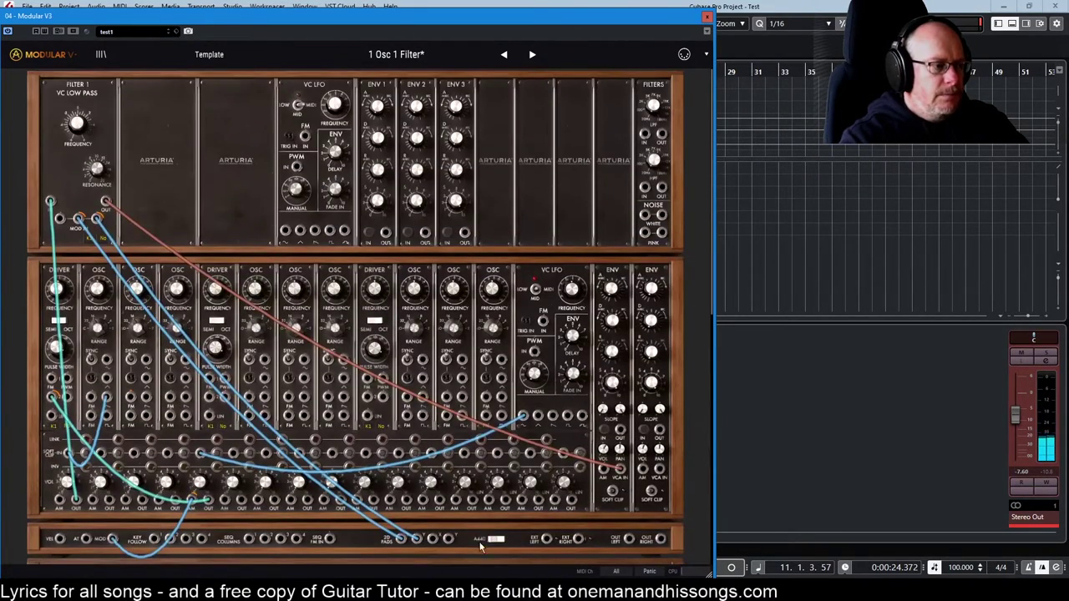
pyautogui.scroll(-2, 501, 417)
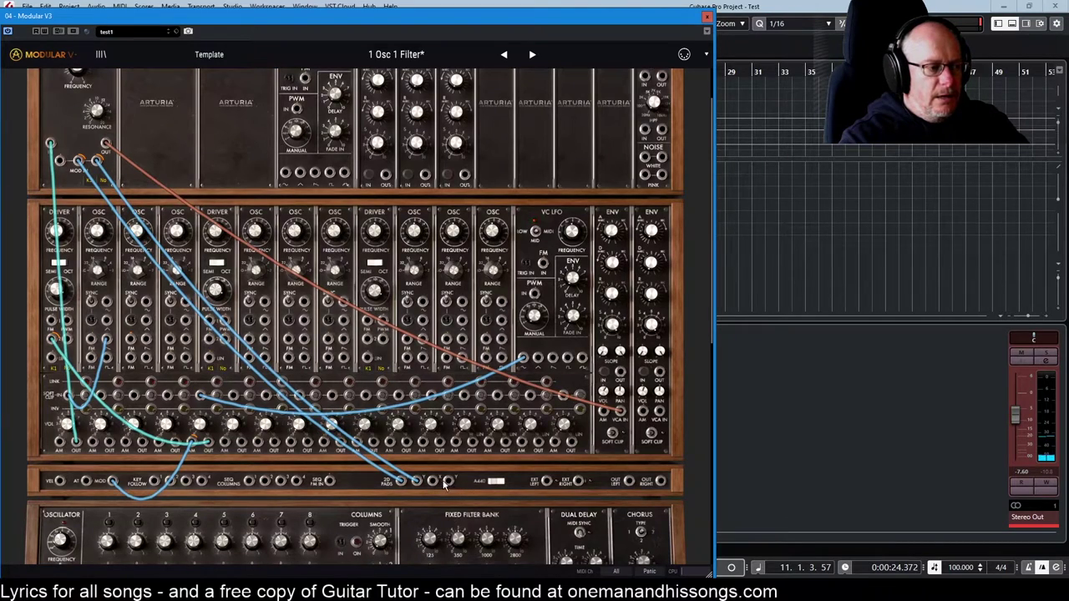
pyautogui.scroll(-8, 560, 440)
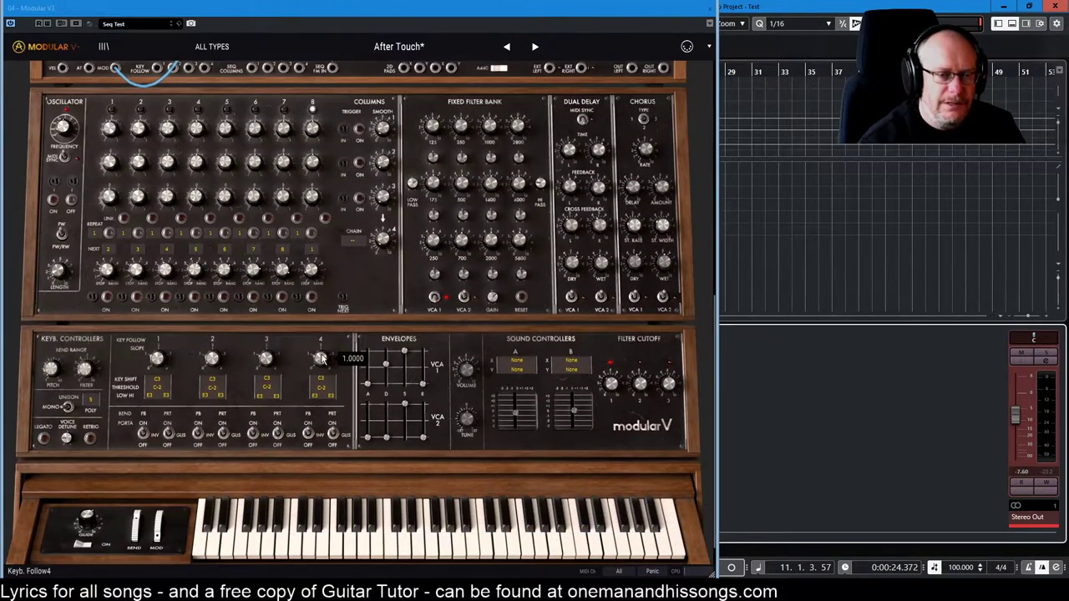
# Step: Switch portamento on and set the Glide time to about 725 ms
pyautogui.scroll(2, 323, 358)
pyautogui.scroll(-2, 323, 358)
pyautogui.scroll(-1, 323, 359)
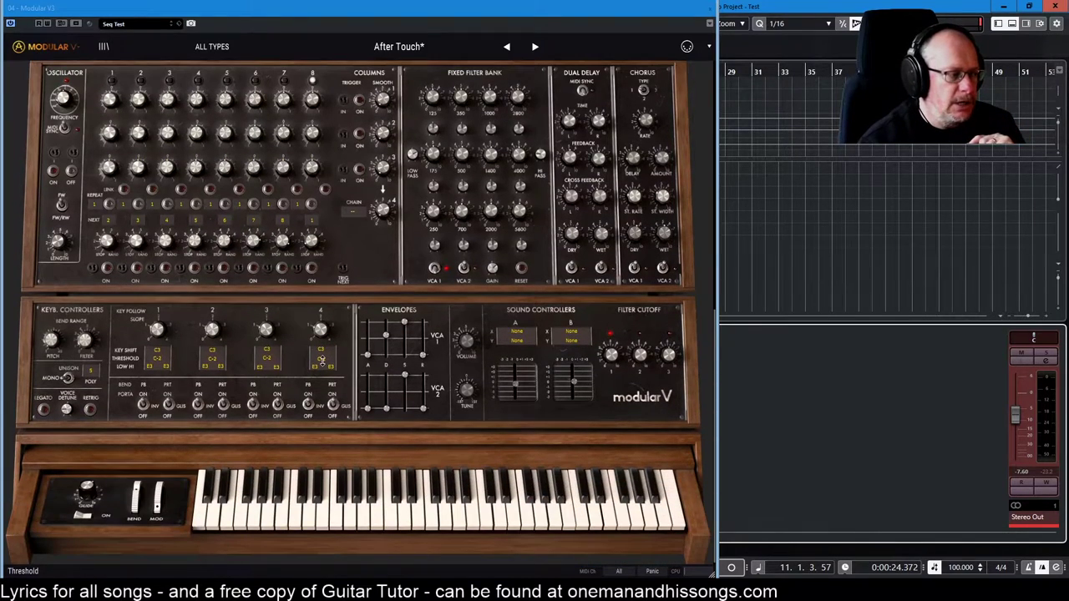
pyautogui.moveTo(87, 494)
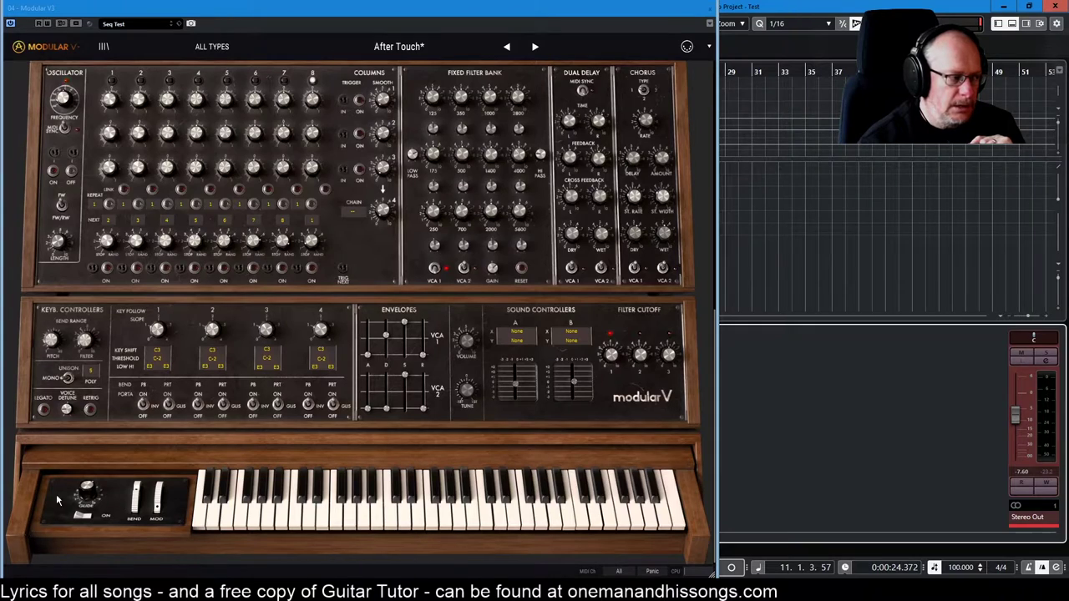
pyautogui.click(82, 517)
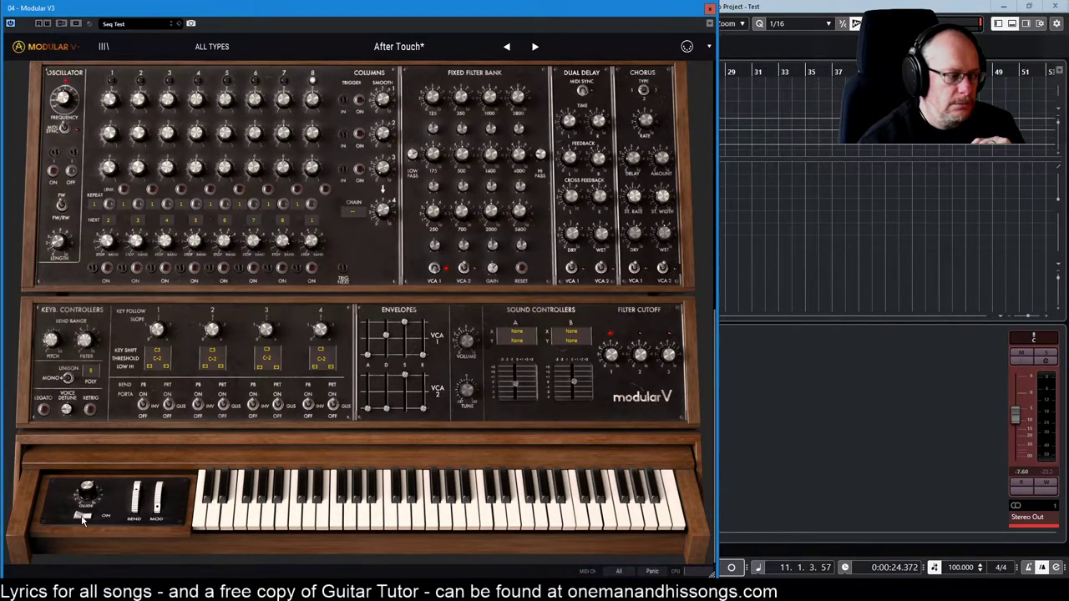
pyautogui.moveTo(87, 493)
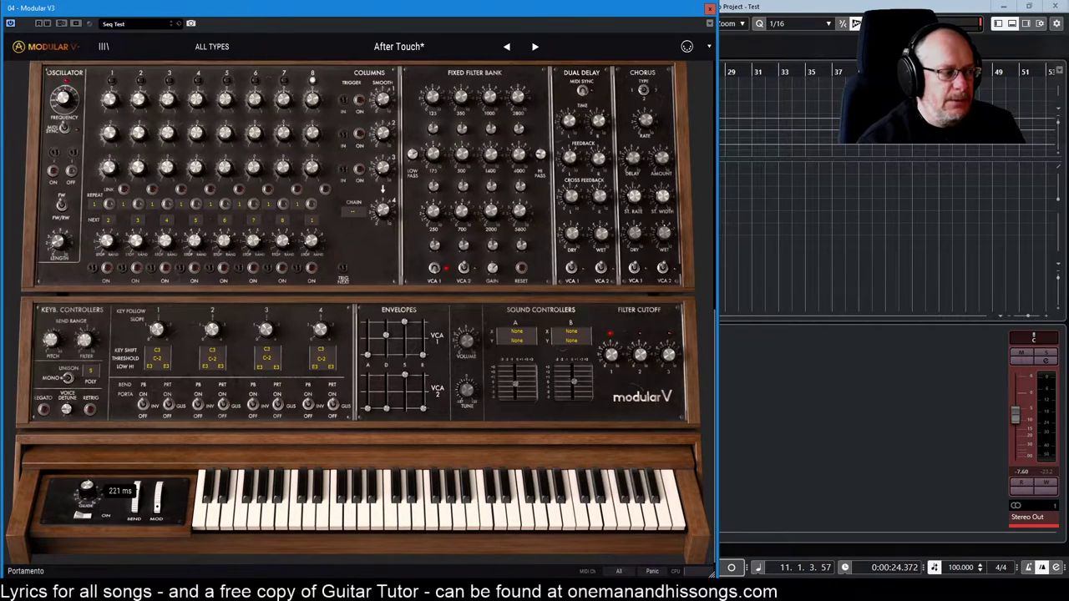
pyautogui.moveTo(87, 492); pyautogui.dragTo(87, 481)
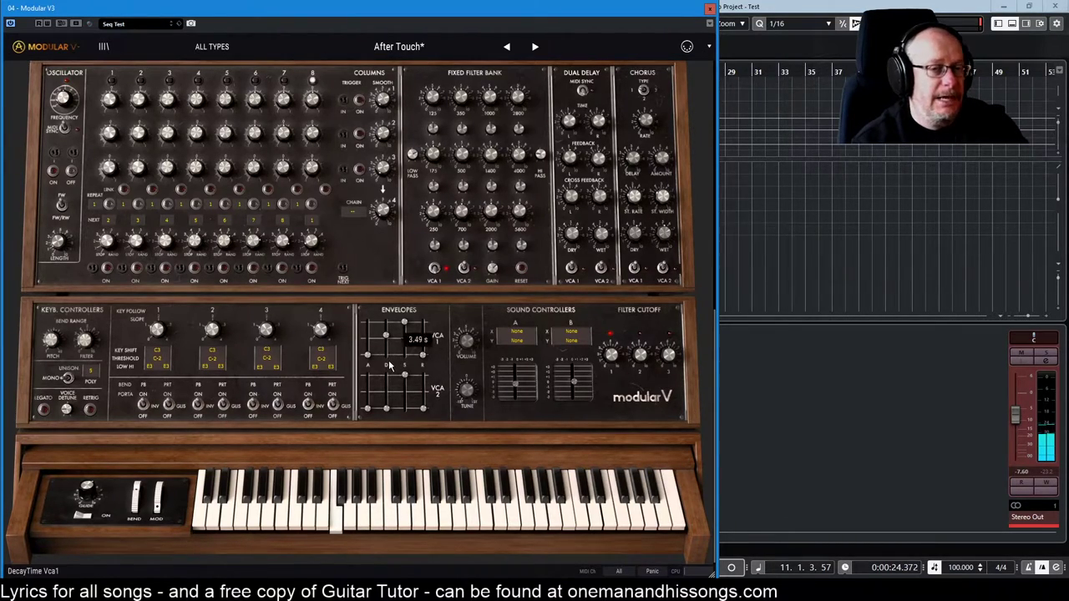
pyautogui.moveTo(387, 375)
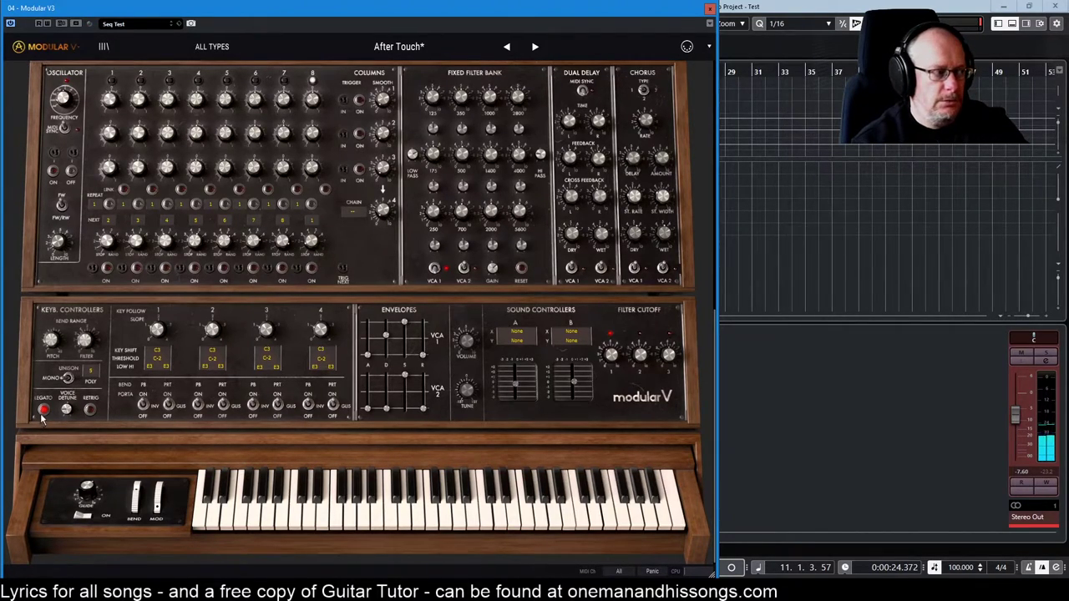
# Step: Switch off the red Legato button in the Keyboard Controllers section
pyautogui.click(44, 409)
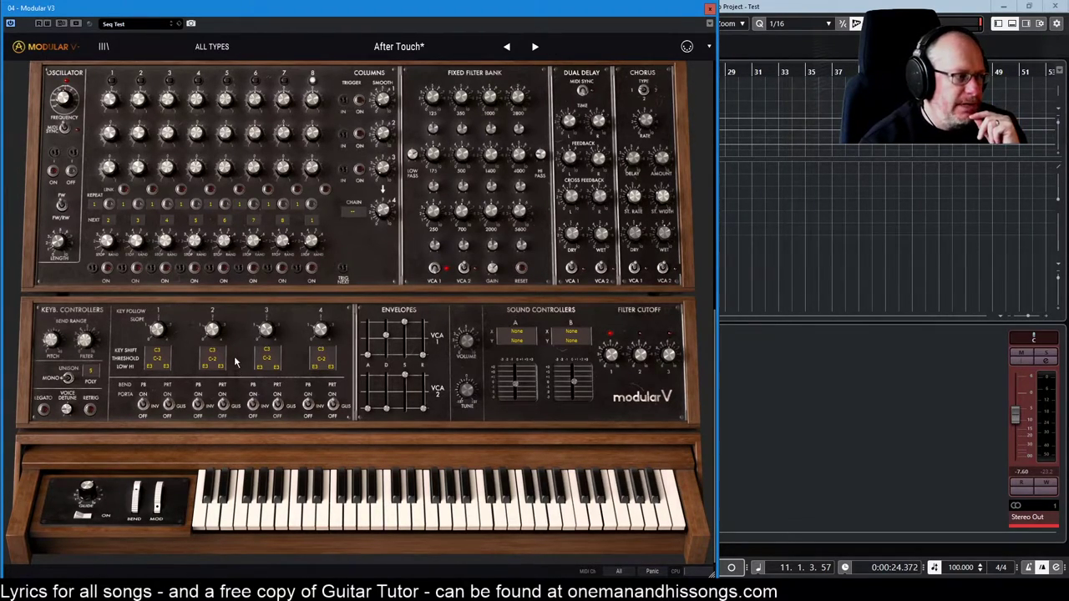
# Step: Lengthen ENV 1's attack, try and undo an ENV 1-to-Filter 1 cable, then scroll to the lower rack
pyautogui.scroll(5, 242, 328)
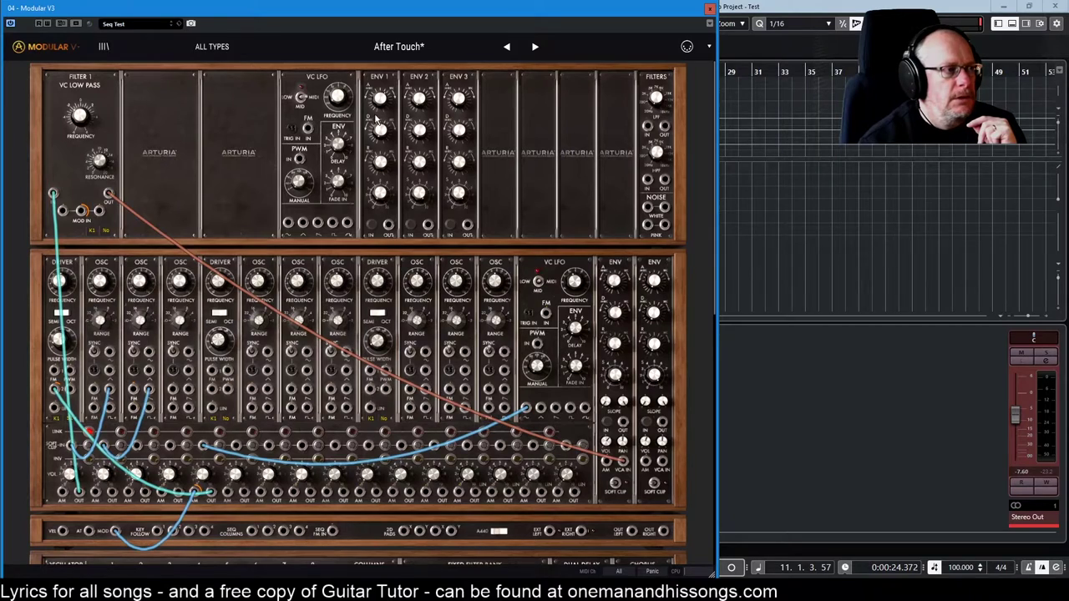
pyautogui.moveTo(380, 99); pyautogui.dragTo(380, 84)
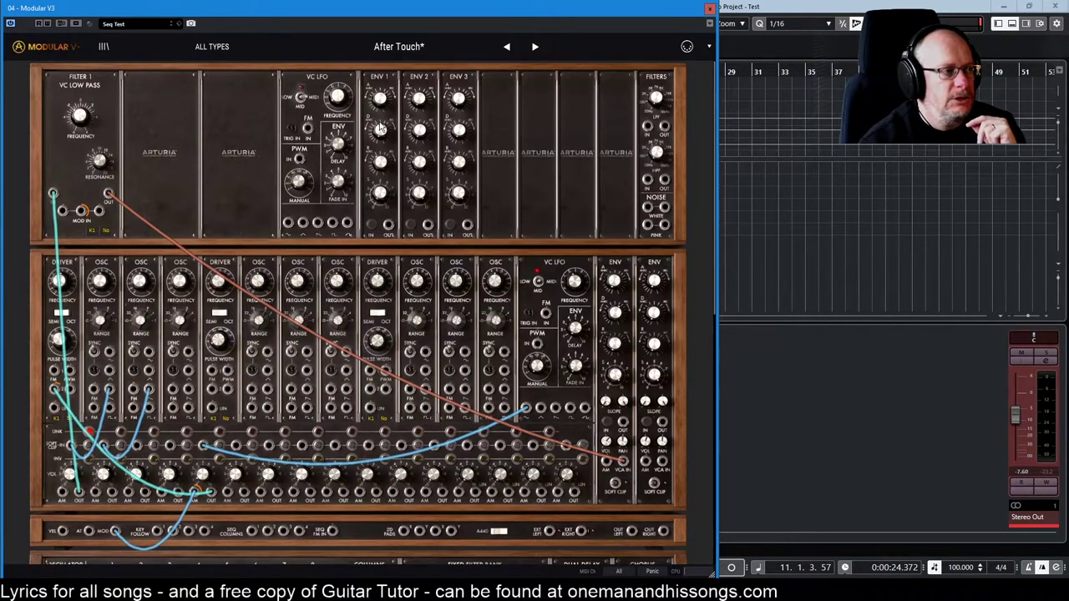
pyautogui.moveTo(380, 164)
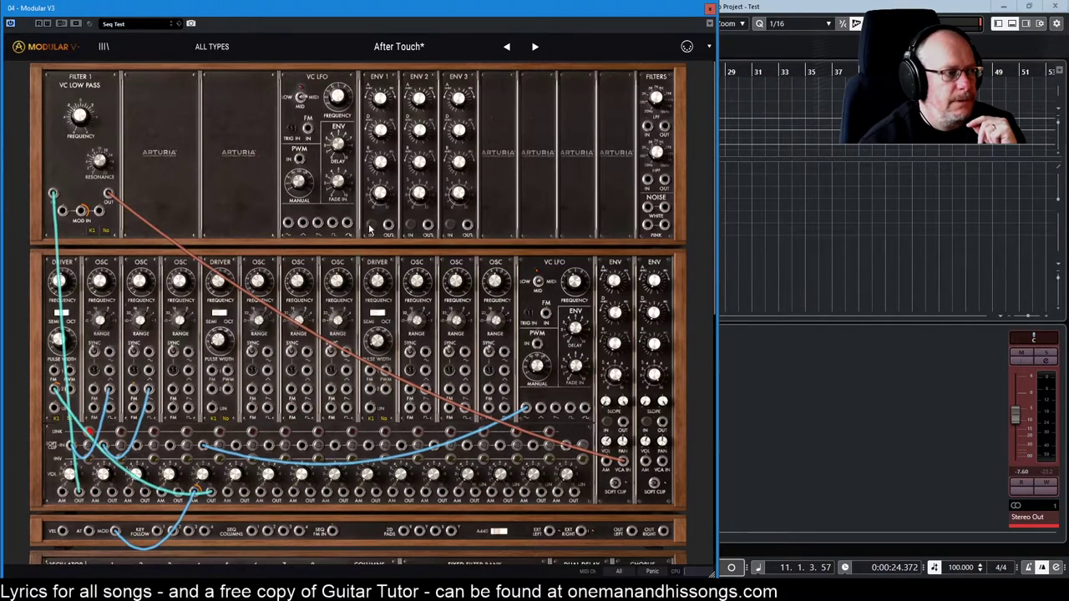
pyautogui.moveTo(387, 225); pyautogui.dragTo(282, 240)
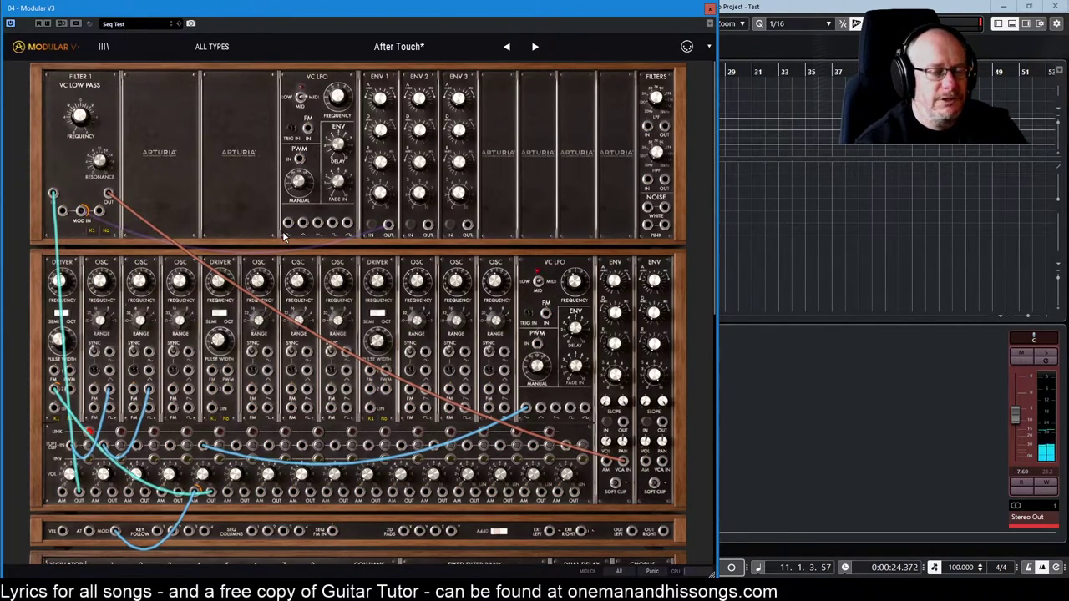
pyautogui.hotkey('ctrl', 'z')
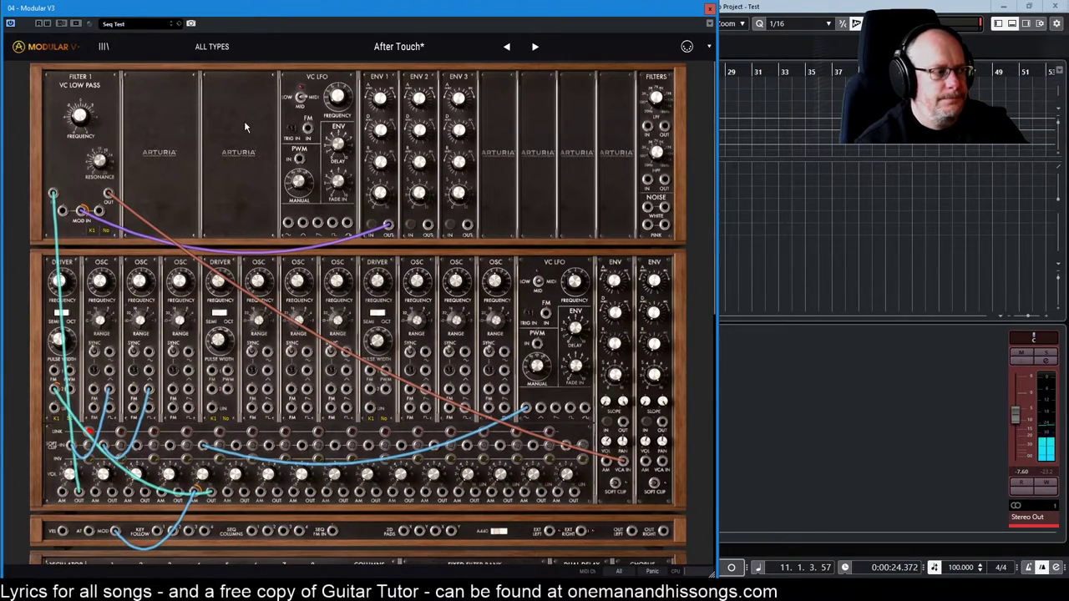
pyautogui.scroll(-3, 374, 307)
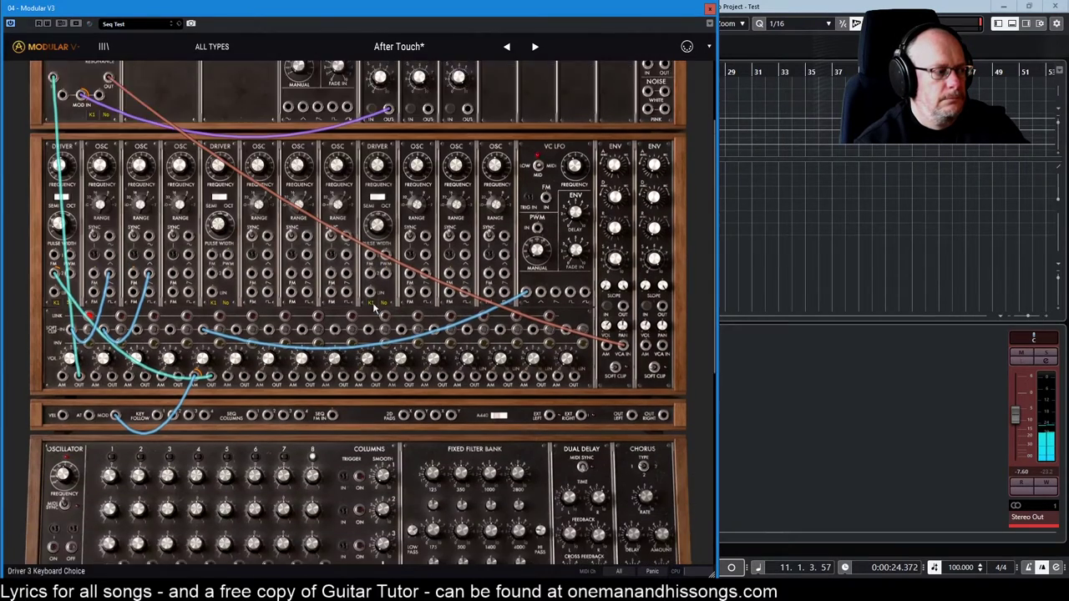
pyautogui.scroll(-10, 373, 307)
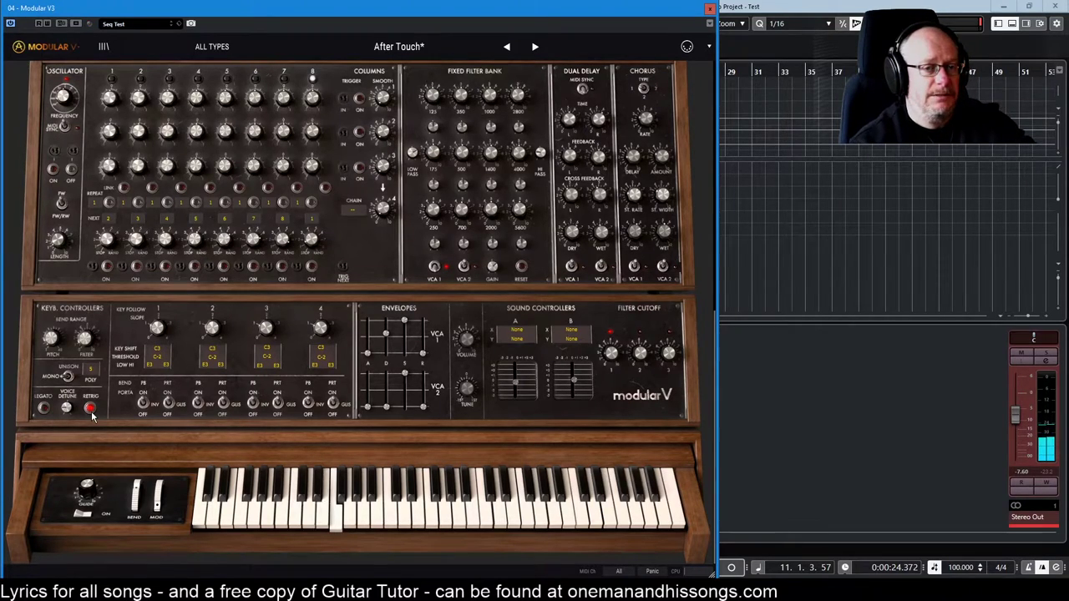
pyautogui.click(92, 414)
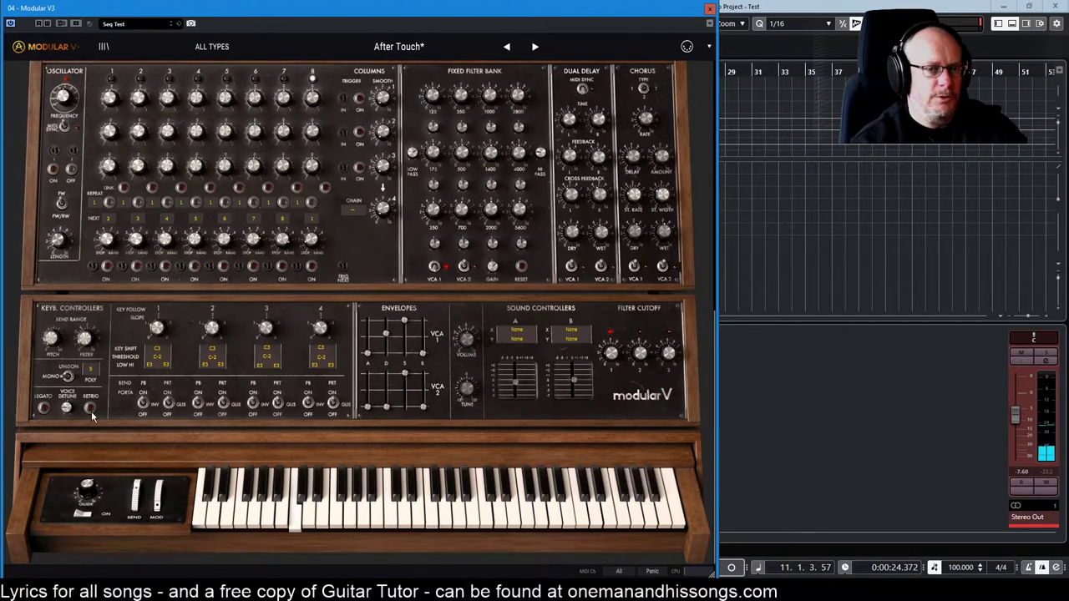
pyautogui.click(90, 409)
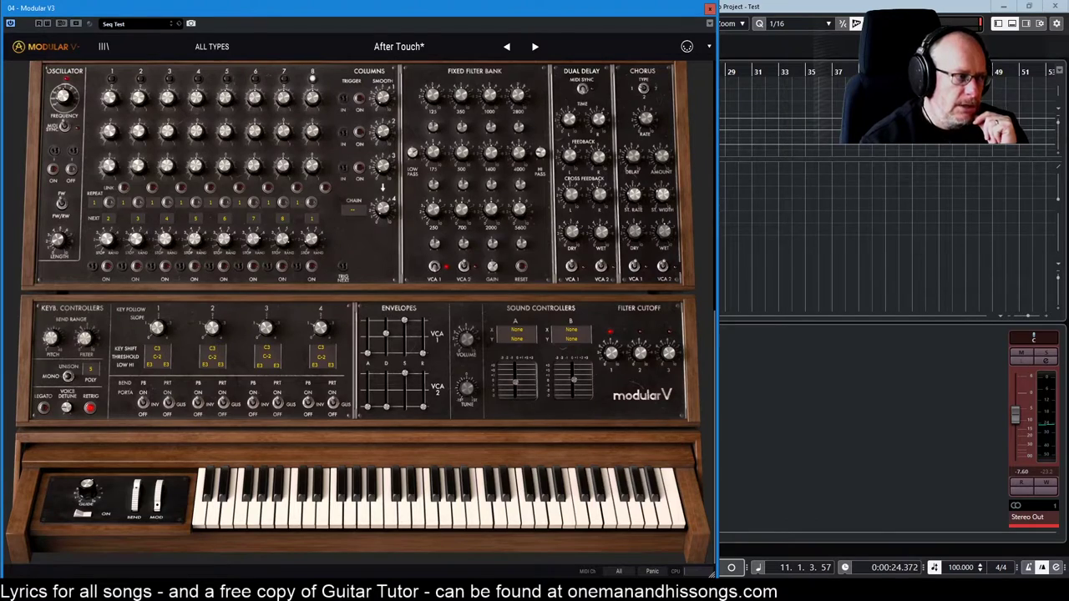
pyautogui.click(69, 377)
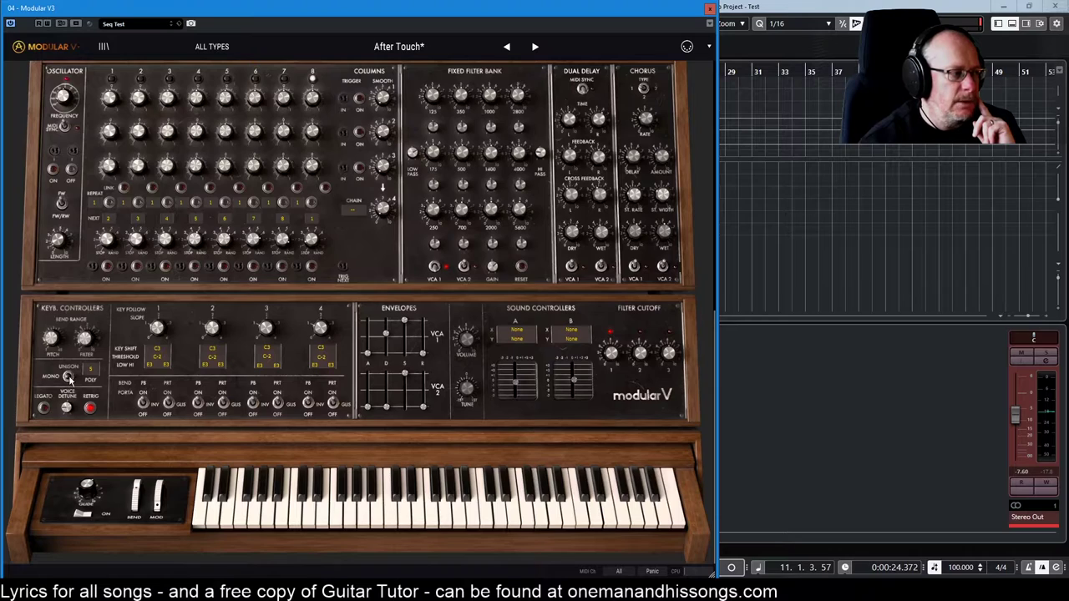
# Step: Drag the VCA 1 attack slider up for a longer attack, then compare the ENV module's attack values
pyautogui.scroll(1, 393, 342)
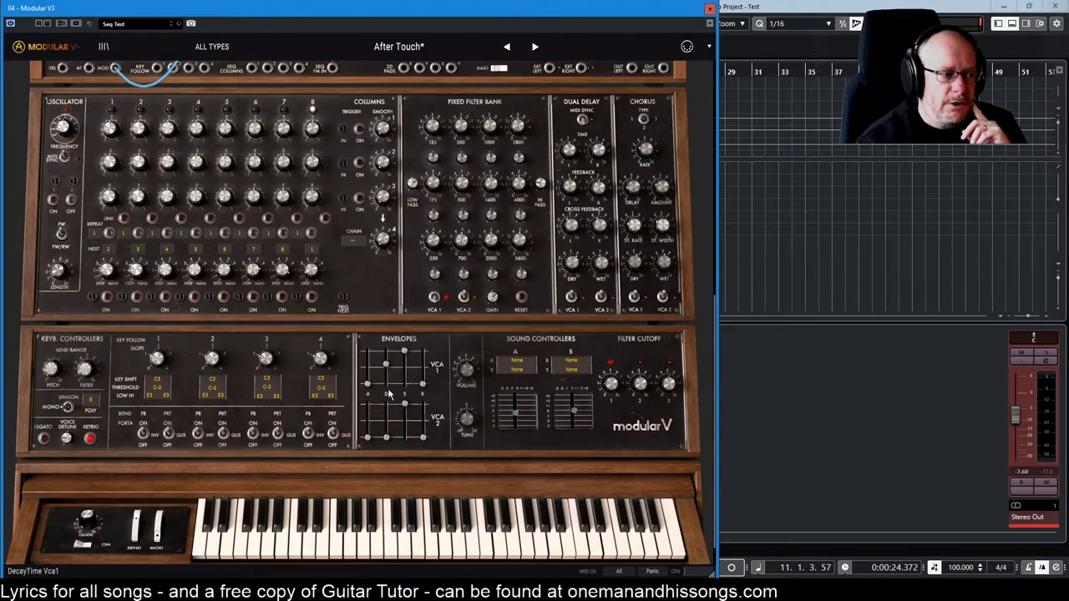
pyautogui.moveTo(369, 388)
pyautogui.mouseDown()
pyautogui.moveTo(368, 358)
pyautogui.moveTo(368, 379)
pyautogui.mouseUp()
pyautogui.scroll(10, 622, 377)
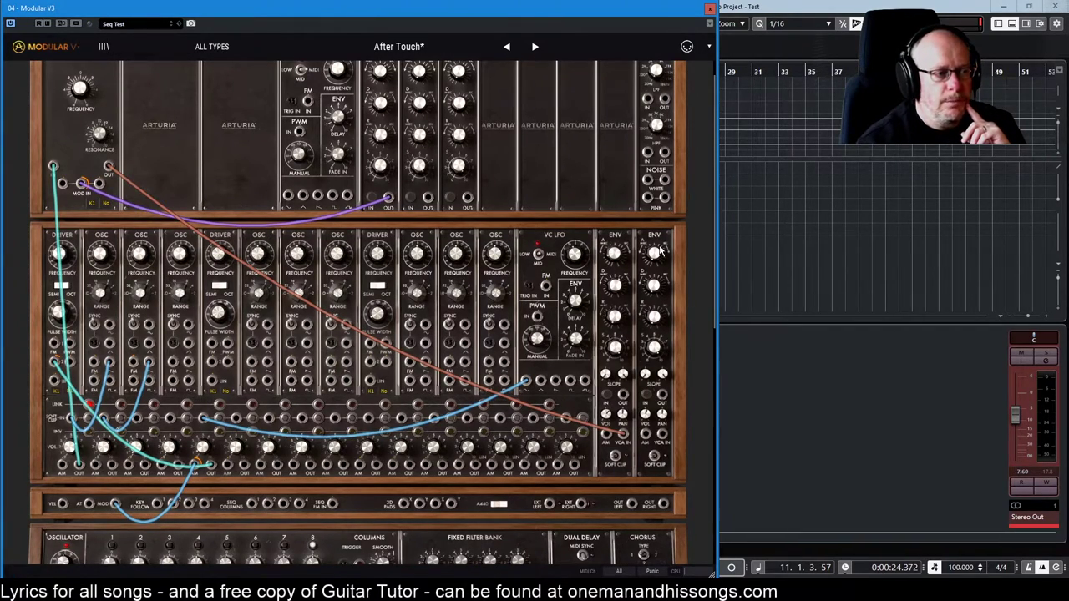
pyautogui.moveTo(659, 253)
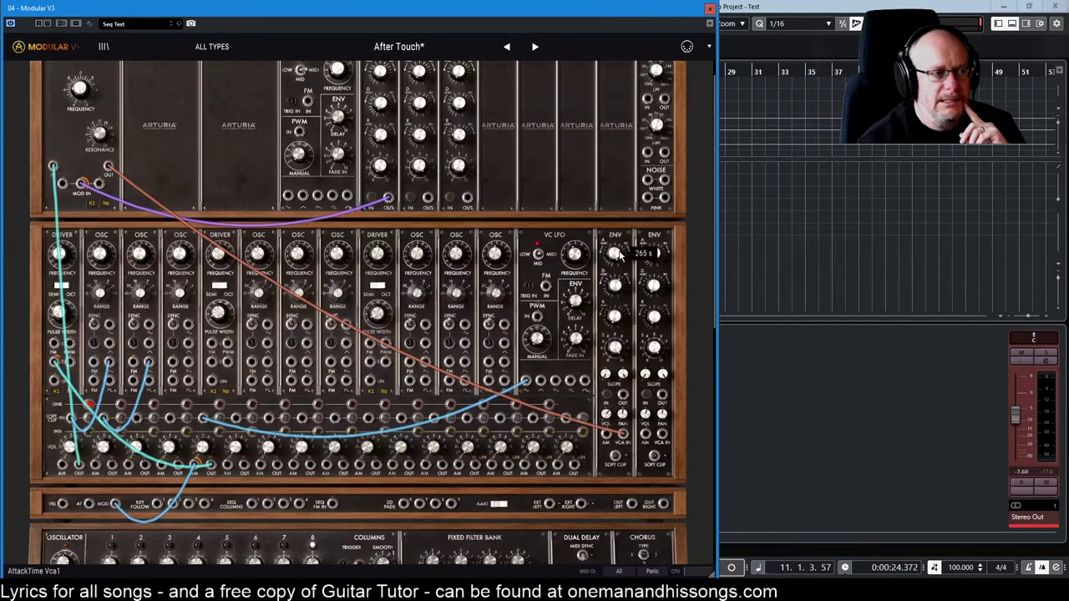
pyautogui.scroll(-5, 386, 445)
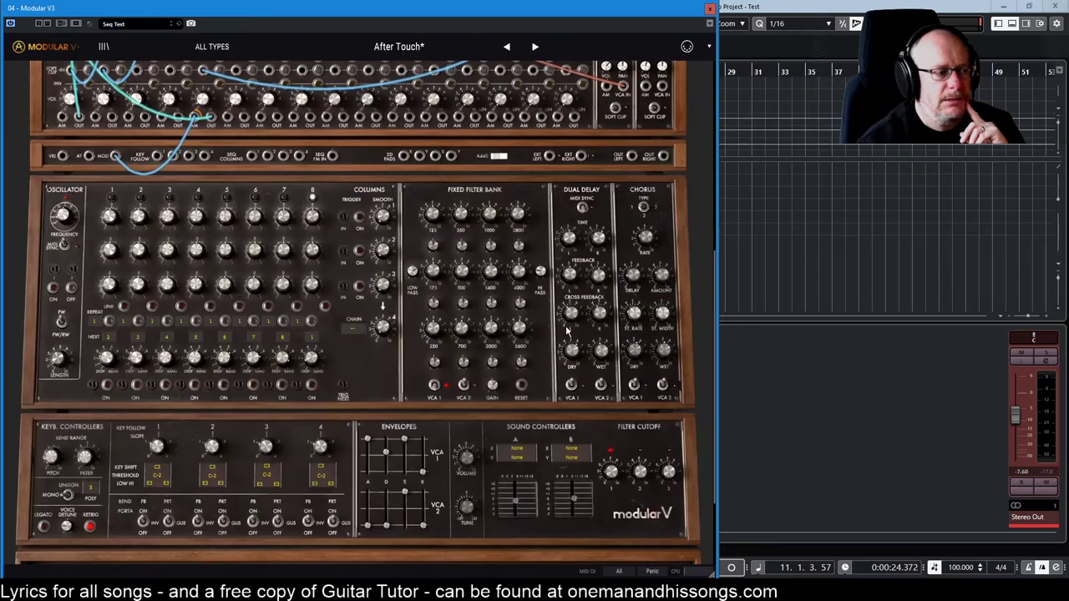
pyautogui.moveTo(368, 412)
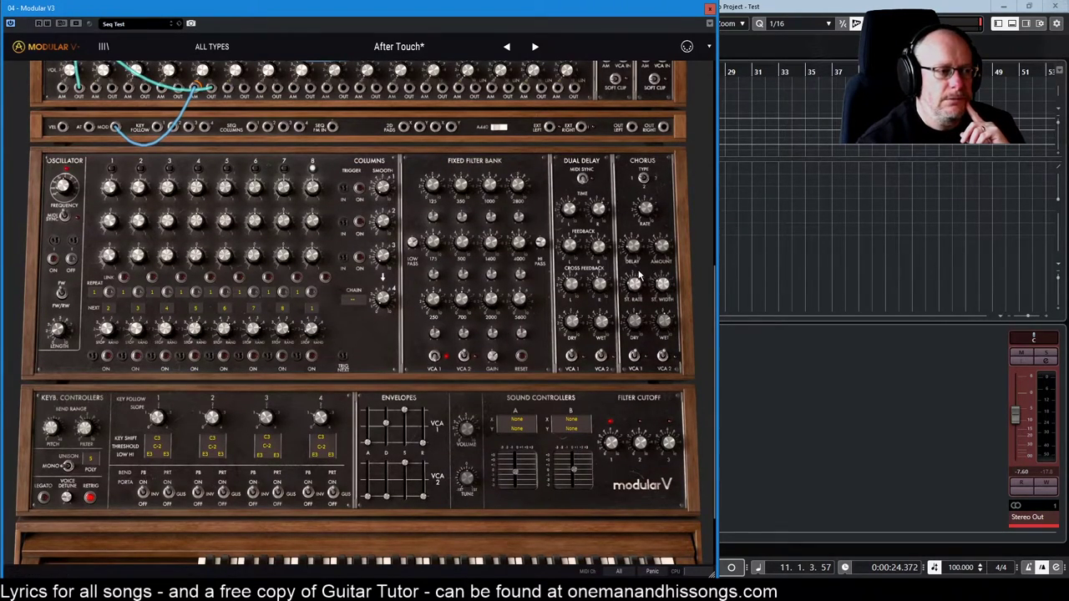
pyautogui.scroll(5, 639, 275)
pyautogui.moveTo(614, 287)
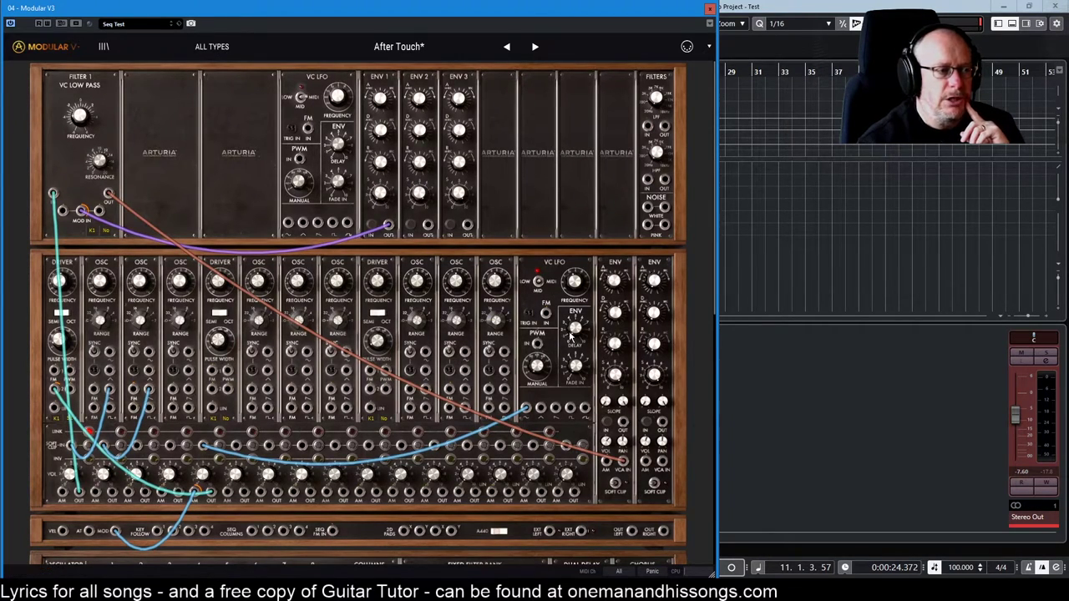
pyautogui.scroll(-5, 540, 338)
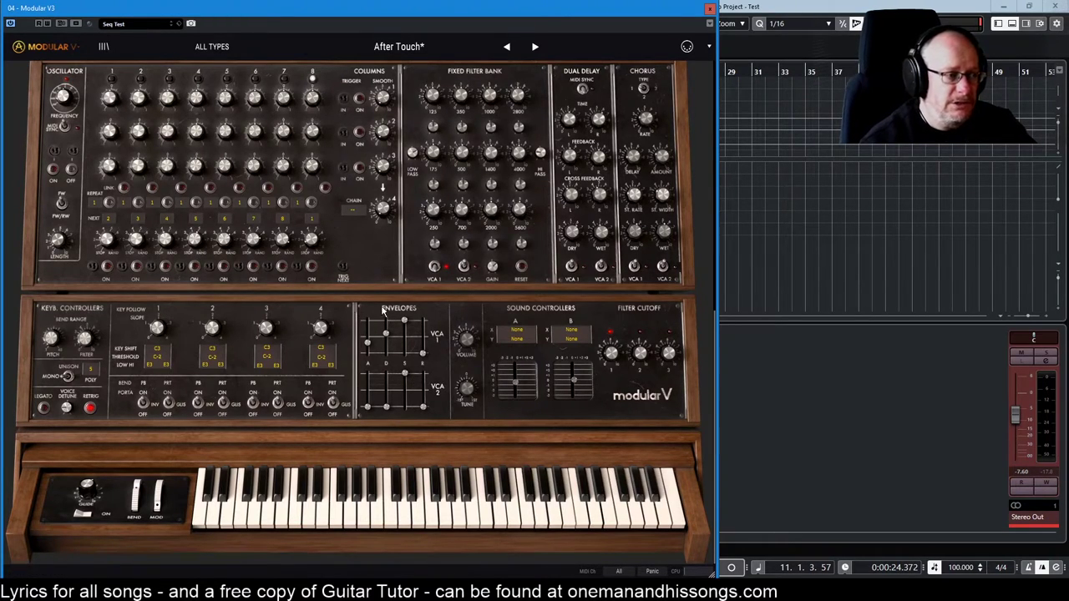
pyautogui.scroll(6, 584, 330)
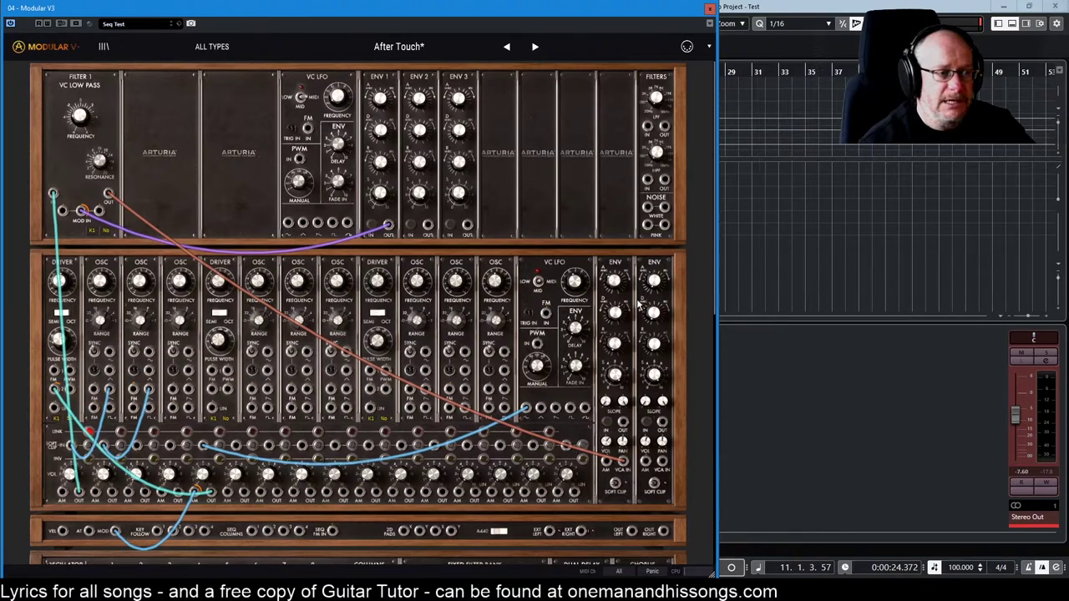
pyautogui.scroll(-6, 612, 324)
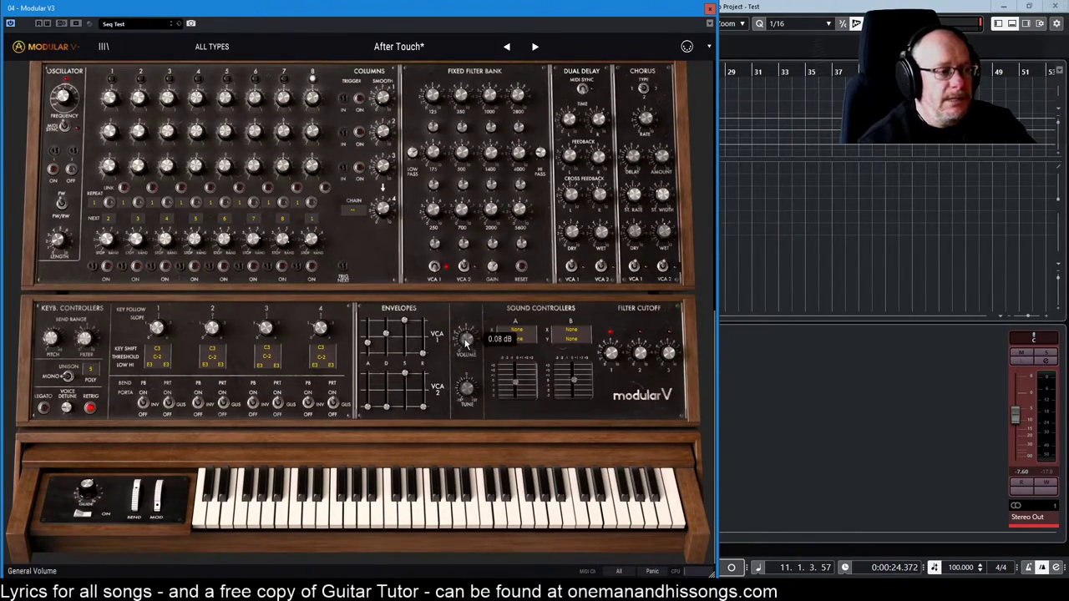
# Step: Check the Volume, Tune and Filter Cutoff knobs, then scroll up to the cabinet with Filter 1
pyautogui.moveTo(464, 344)
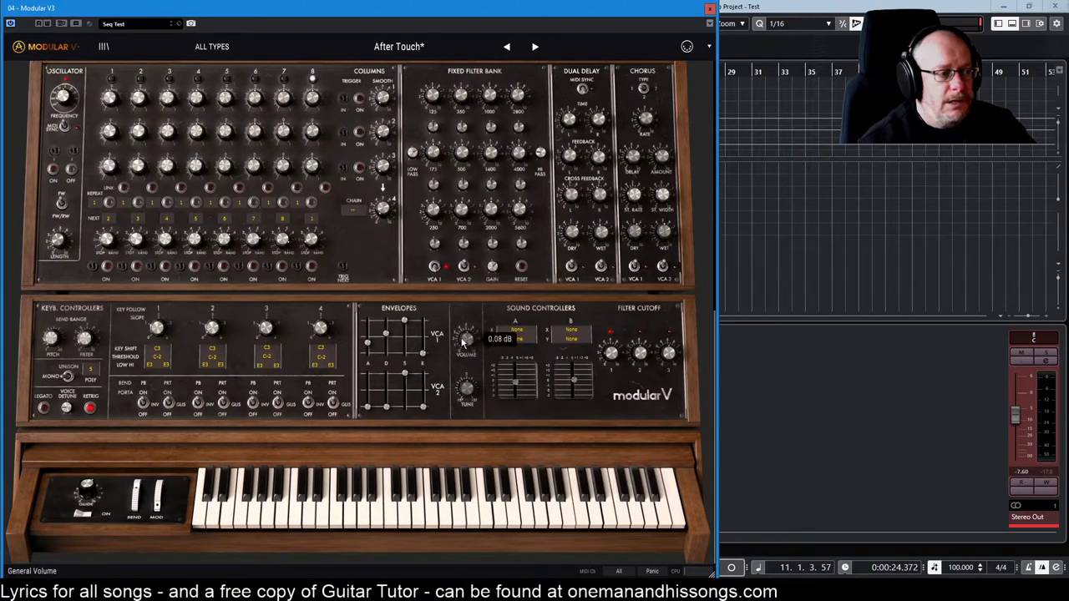
pyautogui.moveTo(471, 396)
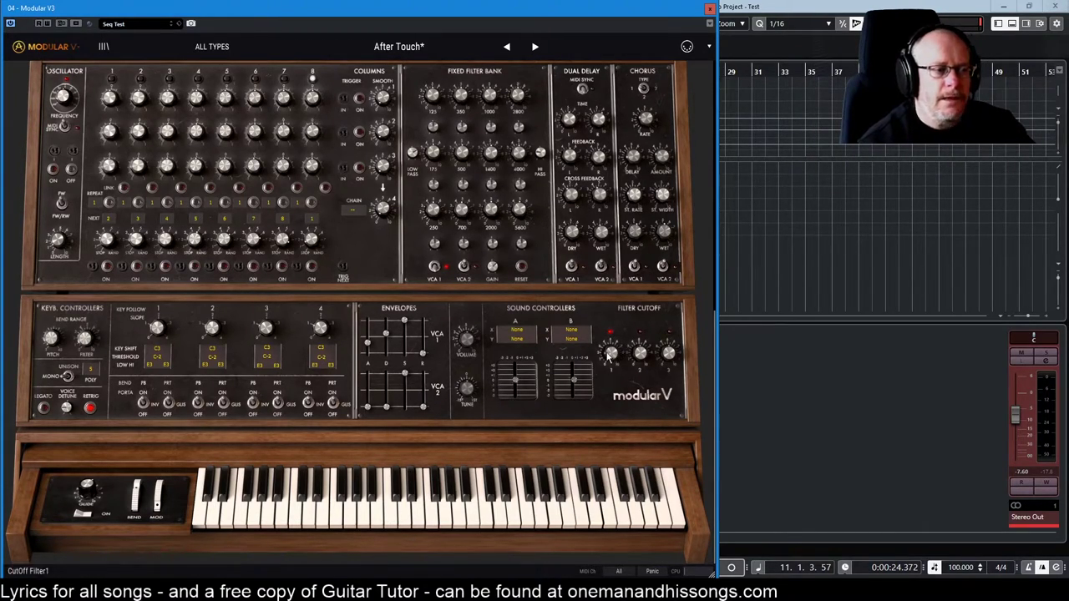
pyautogui.moveTo(610, 353)
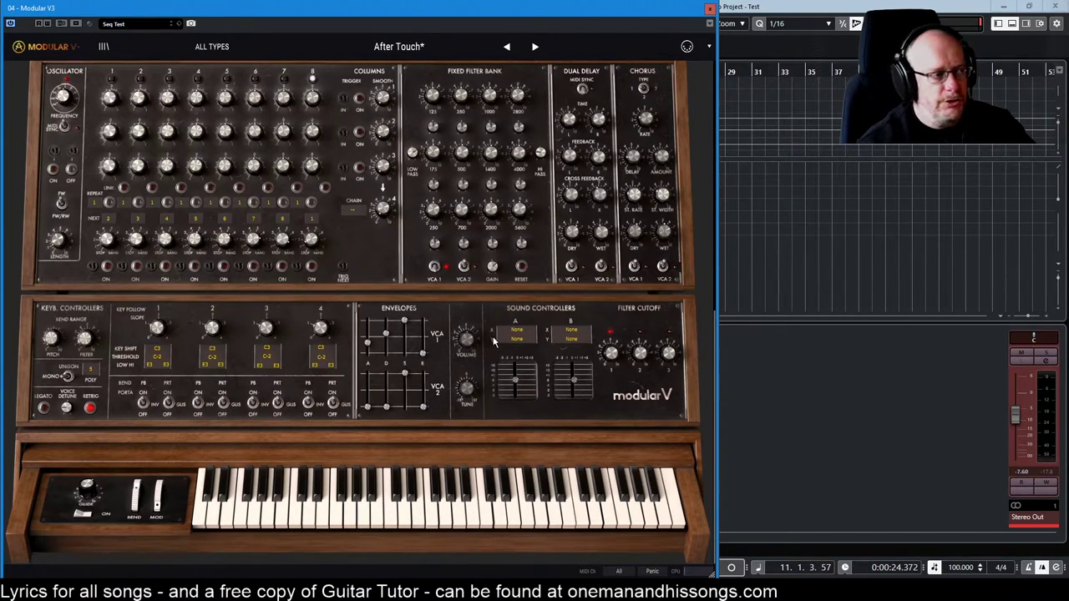
pyautogui.scroll(5, 485, 338)
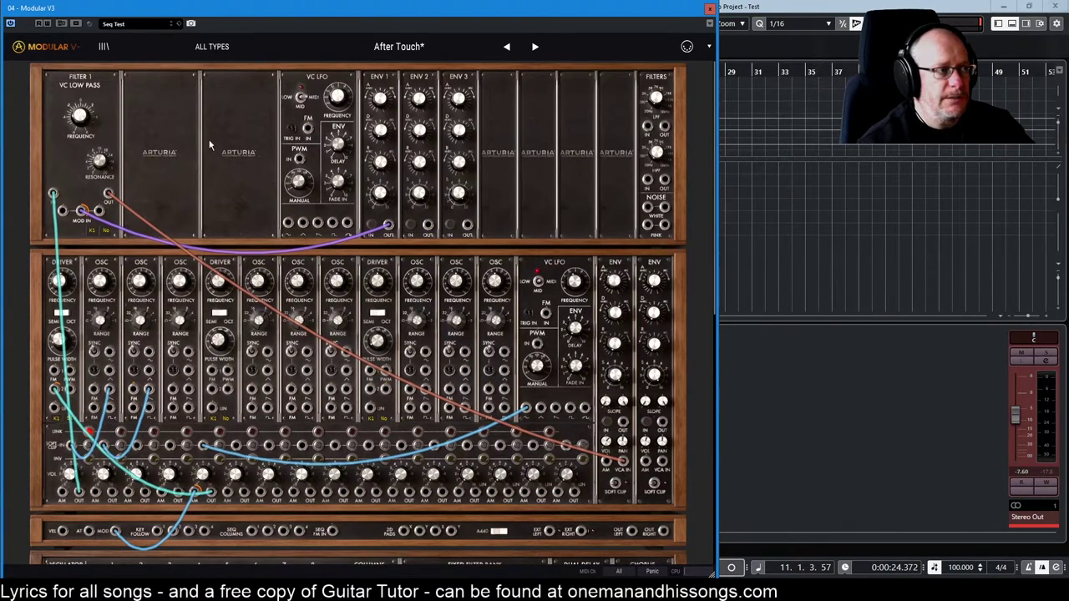
# Step: Put Filter 2 in the empty slot, cabling Filter 1 OUT to Filter 2 IN and Filter 2 OUT to VCA IN
pyautogui.click(162, 78)
pyautogui.click(158, 124)
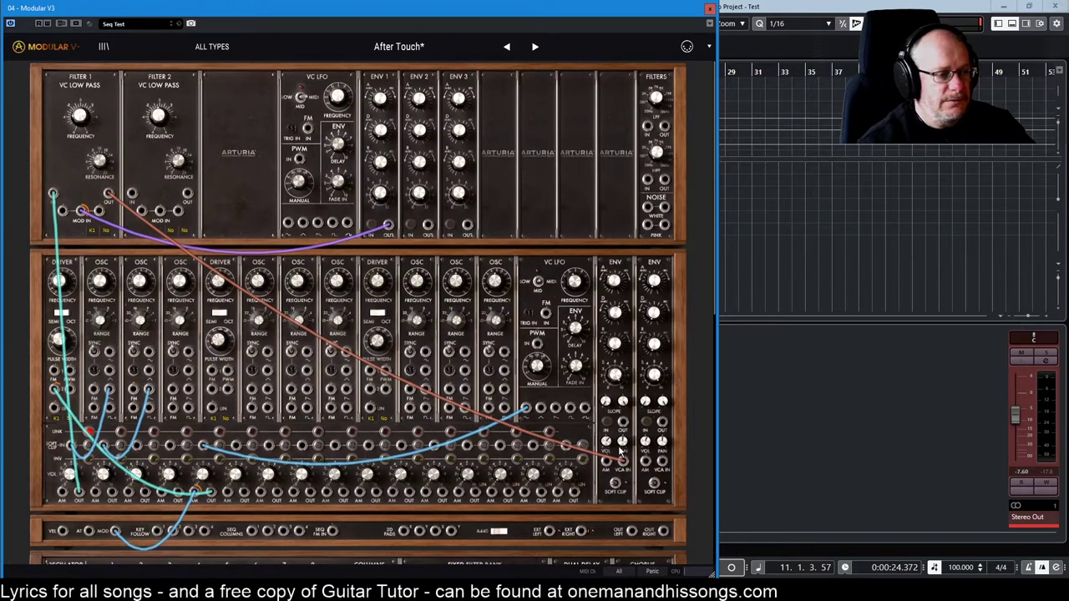
pyautogui.moveTo(622, 458); pyautogui.dragTo(131, 195)
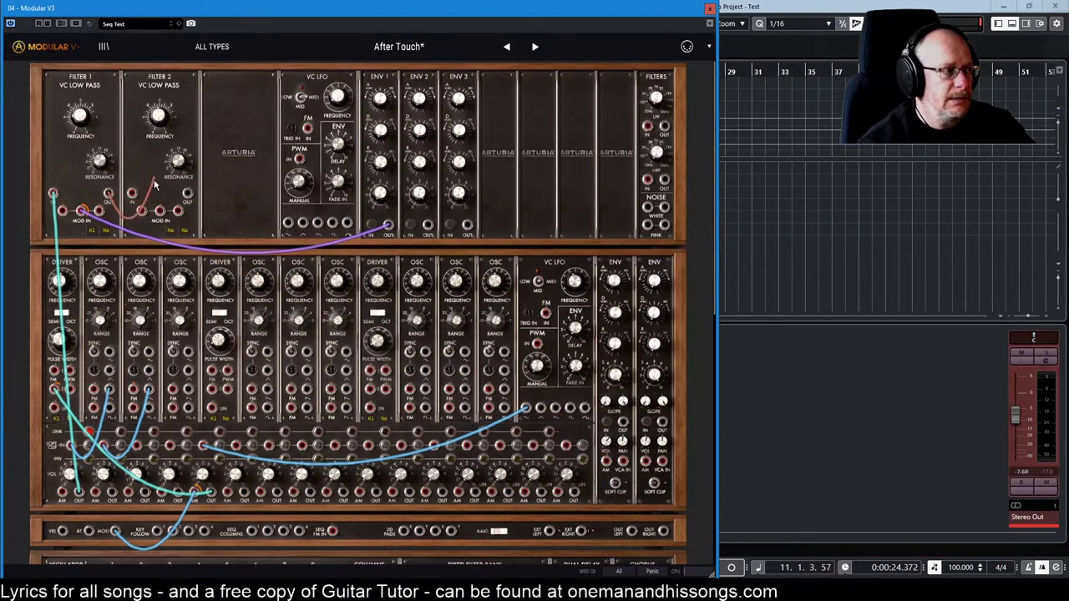
pyautogui.click(131, 197)
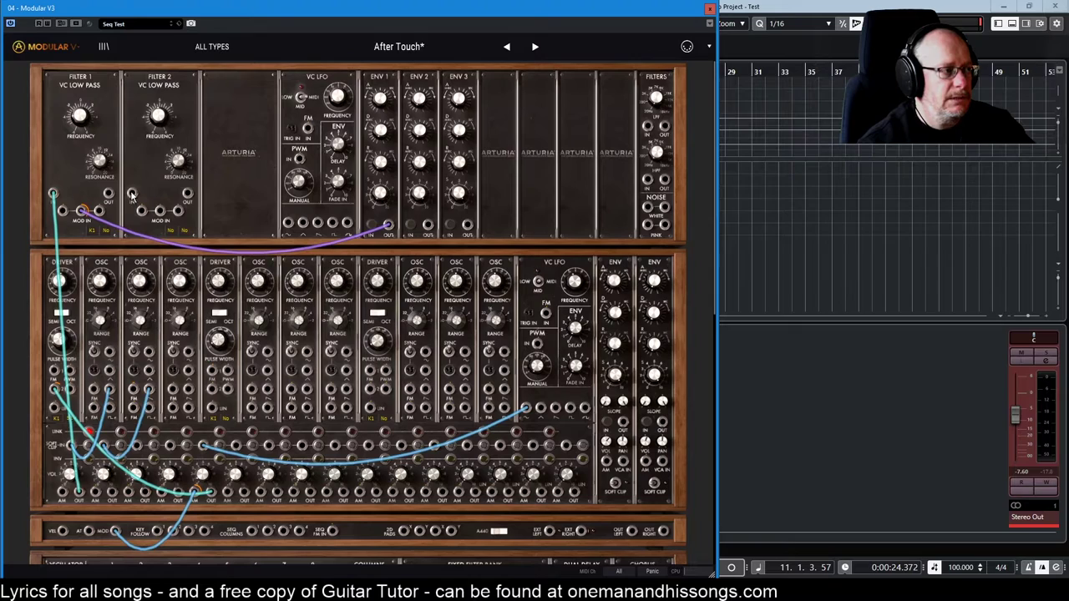
pyautogui.moveTo(108, 195); pyautogui.dragTo(622, 465)
# Step: Reset Filter 1's master cutoff and set it to about 392 Hz, and Filter 2's to about 9718.65 Hz
pyautogui.scroll(-6, 224, 176)
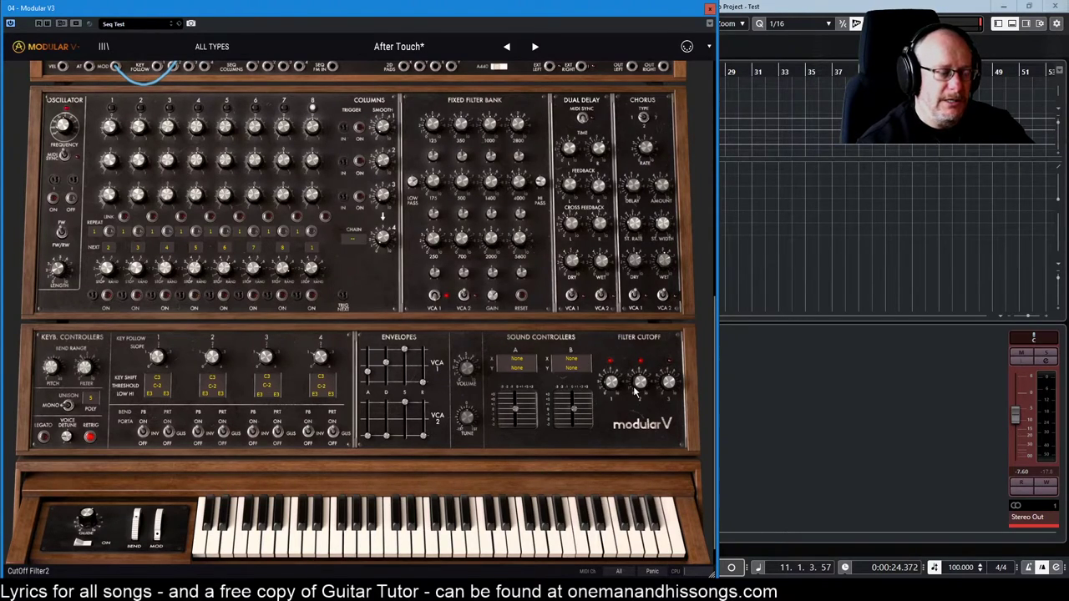
pyautogui.moveTo(635, 394)
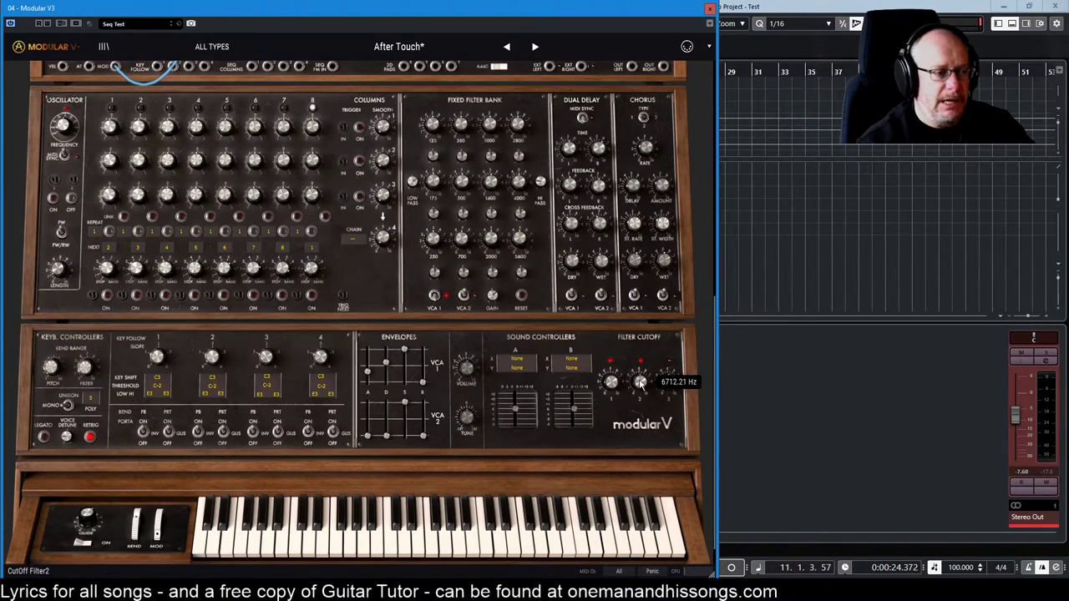
pyautogui.moveTo(610, 390); pyautogui.dragTo(611, 403)
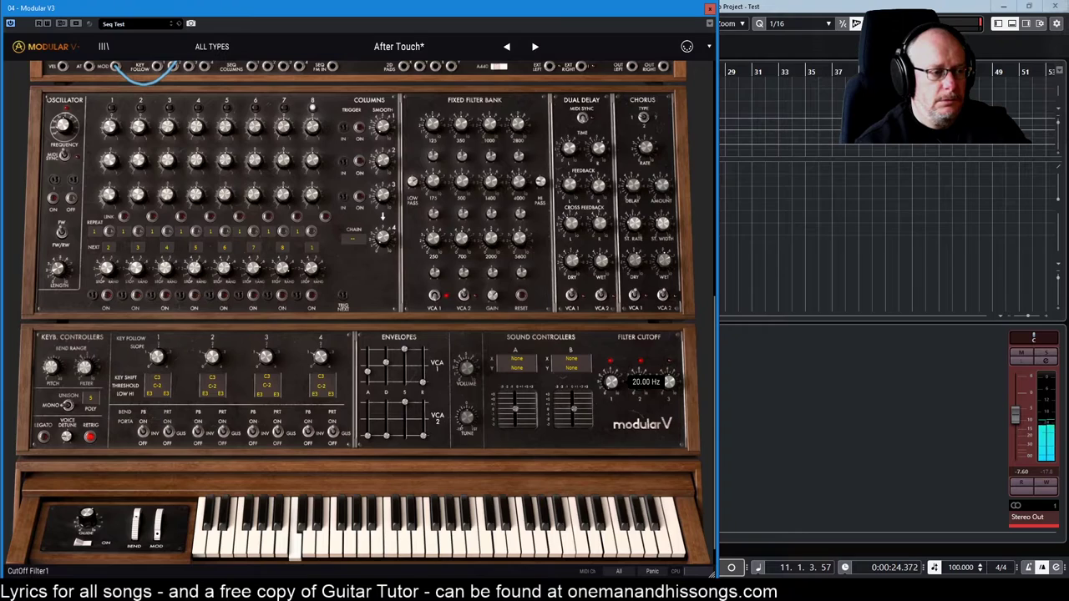
pyautogui.doubleClick(610, 382)
pyautogui.scroll(5, 307, 236)
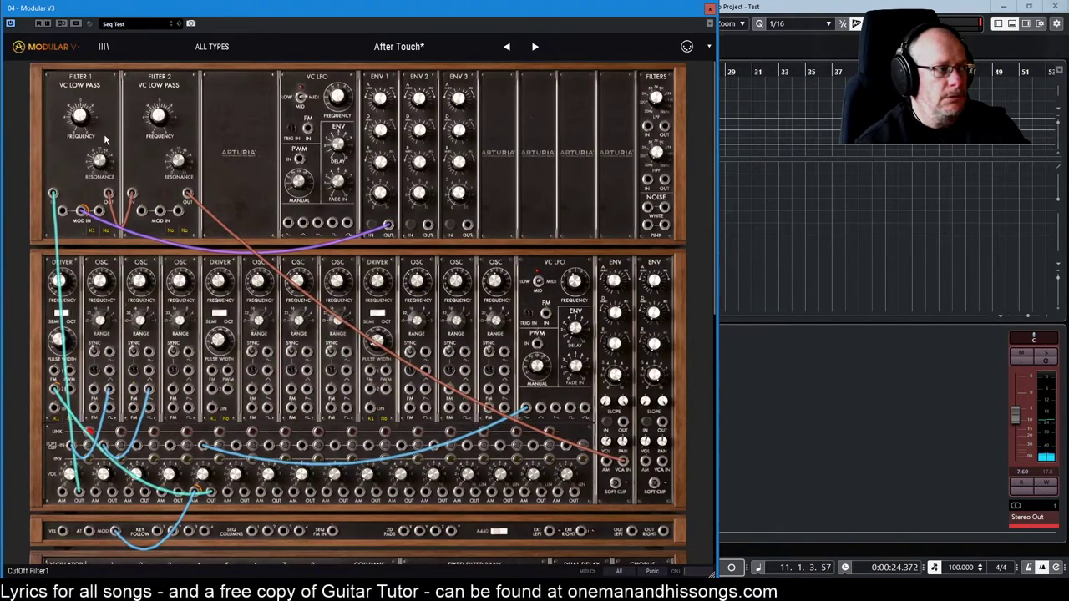
pyautogui.scroll(-5, 641, 337)
pyautogui.moveTo(611, 439); pyautogui.dragTo(610, 480)
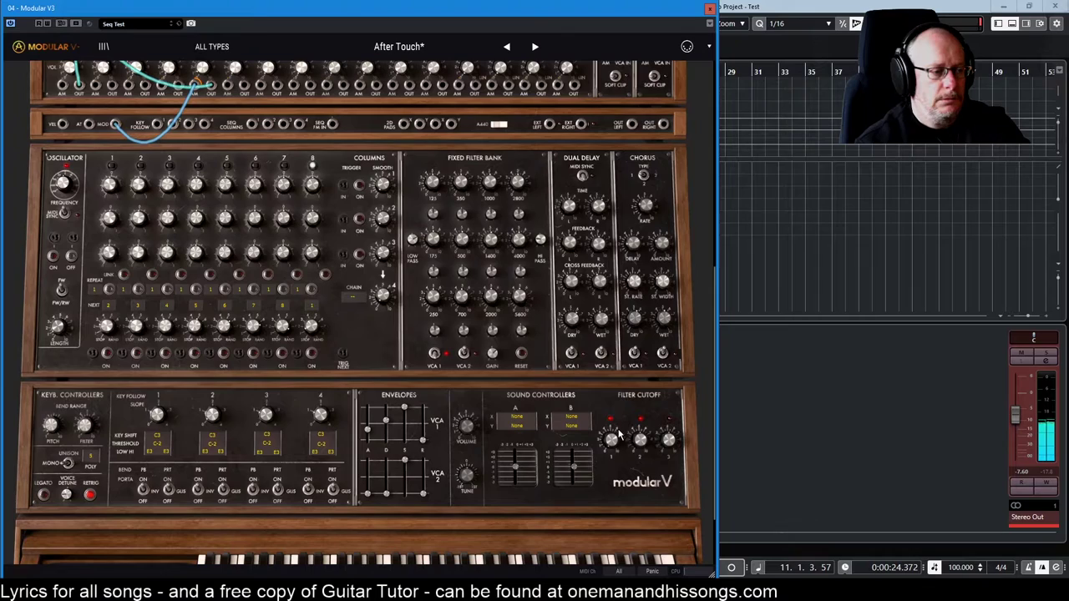
pyautogui.moveTo(668, 440); pyautogui.dragTo(612, 424)
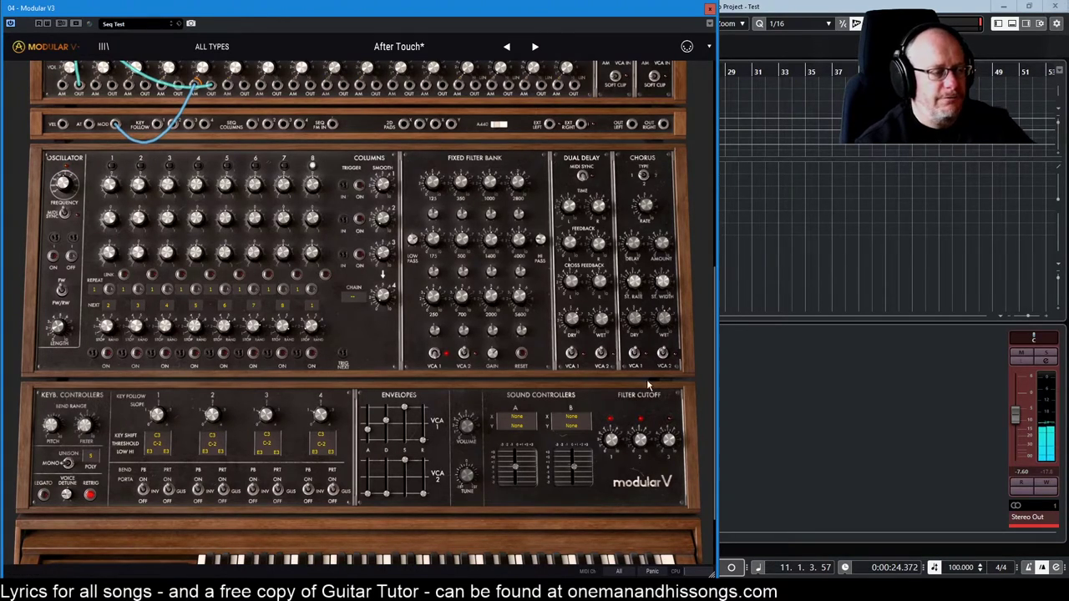
pyautogui.scroll(1, 512, 353)
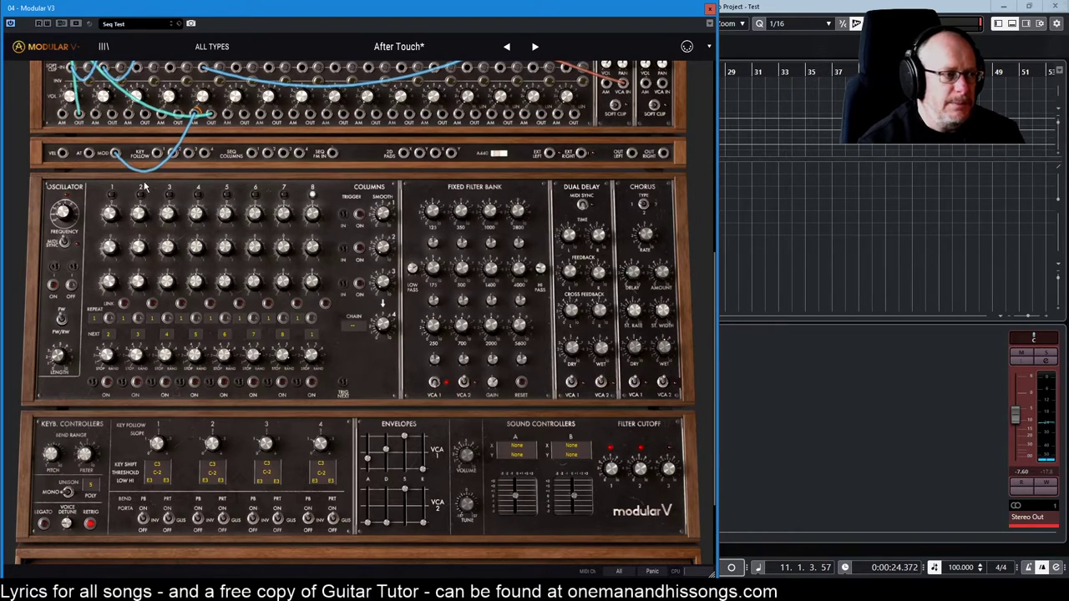
# Step: Move the teal oscillator cable from Filter 1's input jack to the VCA IN jack
pyautogui.scroll(10, 137, 179)
pyautogui.scroll(2, 125, 185)
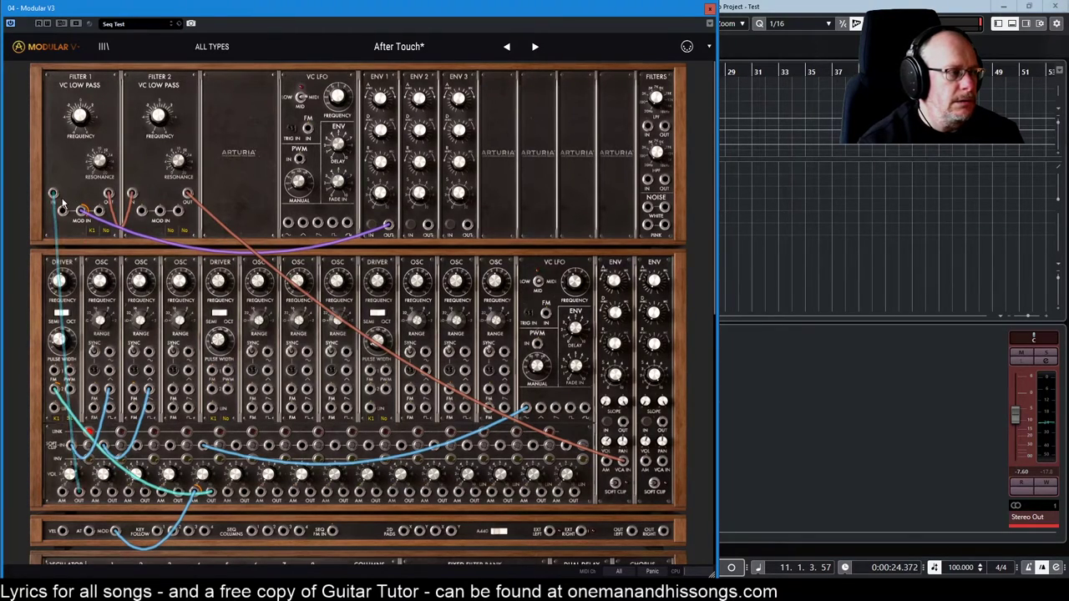
pyautogui.moveTo(53, 194); pyautogui.dragTo(622, 461)
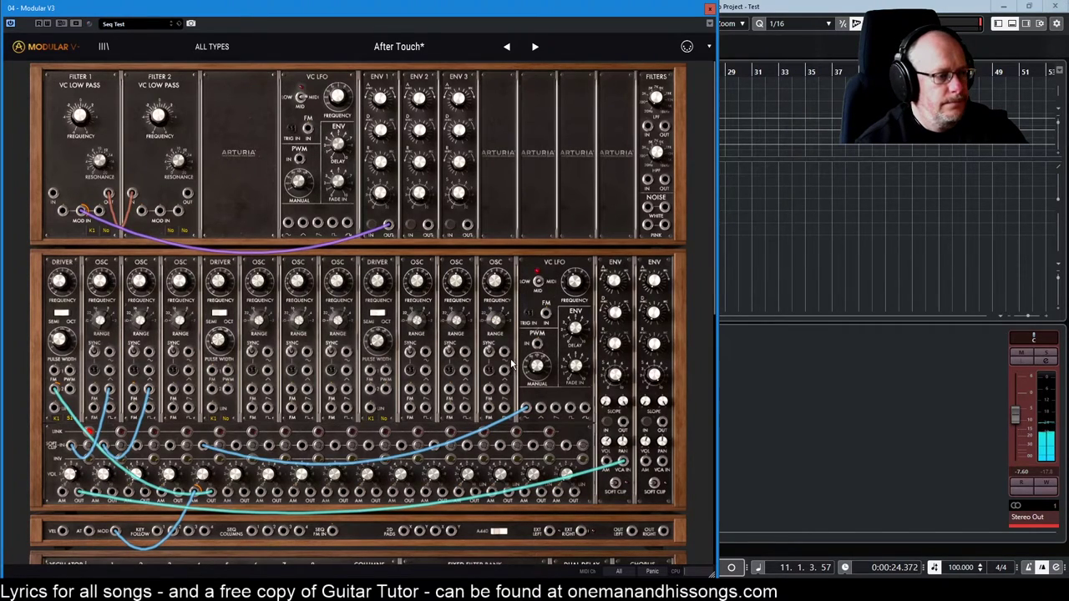
# Step: Turn the Fixed Filter Bank's HI PASS band level up to about 5 dB
pyautogui.scroll(-5, 584, 359)
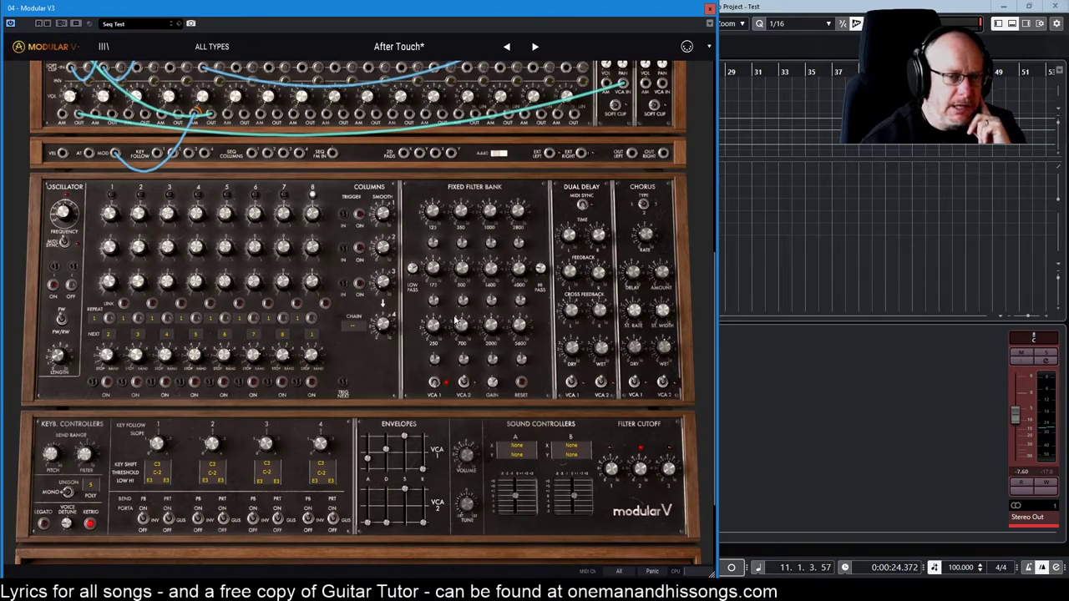
pyautogui.moveTo(411, 270)
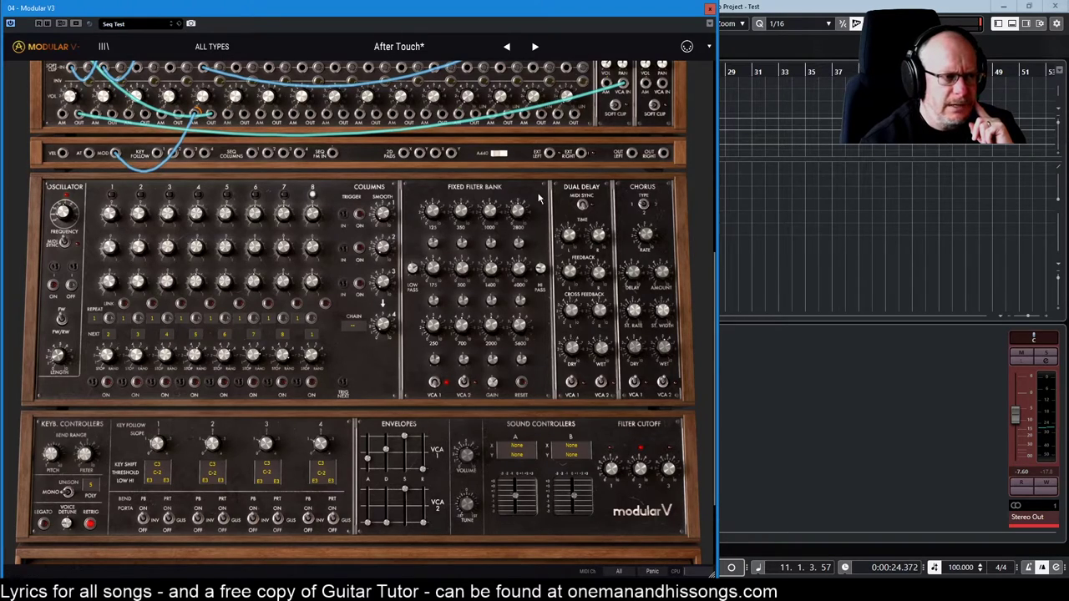
pyautogui.moveTo(541, 270)
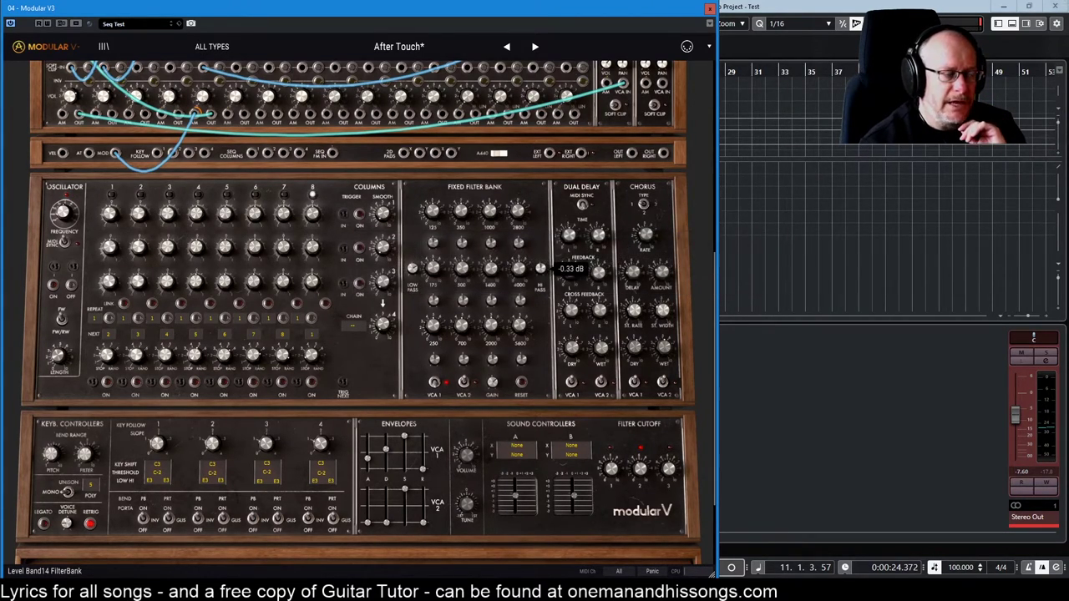
pyautogui.moveTo(541, 269); pyautogui.dragTo(541, 245)
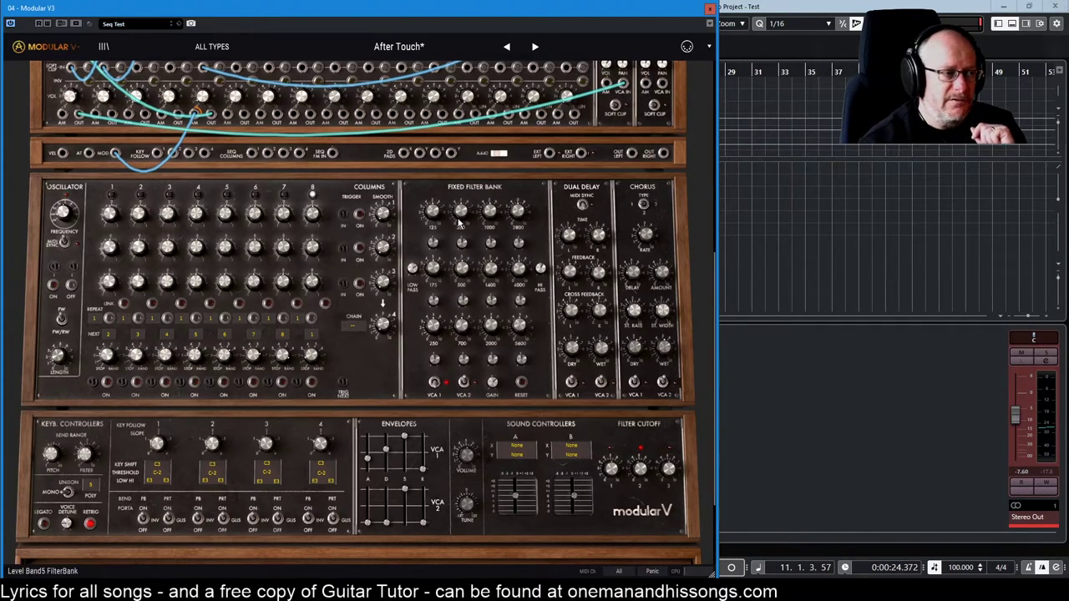
pyautogui.moveTo(430, 211)
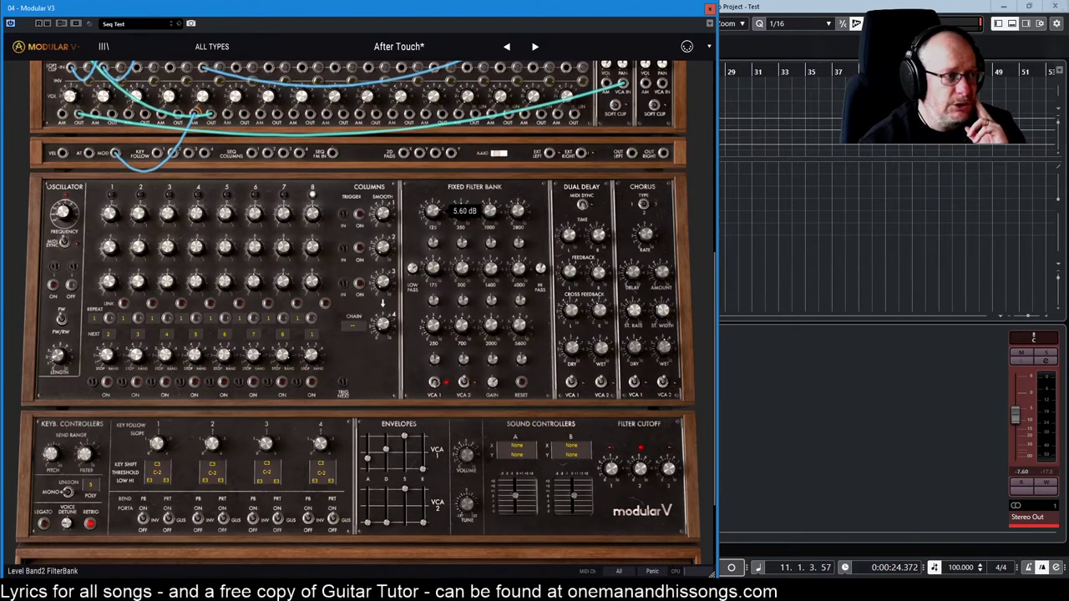
# Step: Boost the Fixed Filter Bank's Band 2 level by a few dB
pyautogui.scroll(4, 432, 210)
pyautogui.scroll(5, 431, 211)
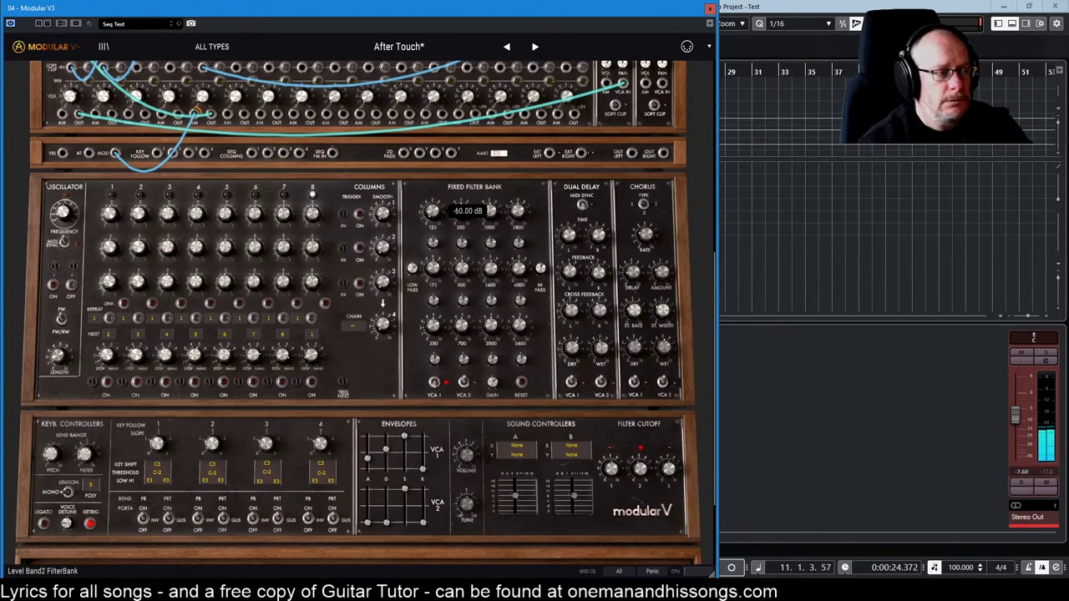
pyautogui.scroll(4, 432, 210)
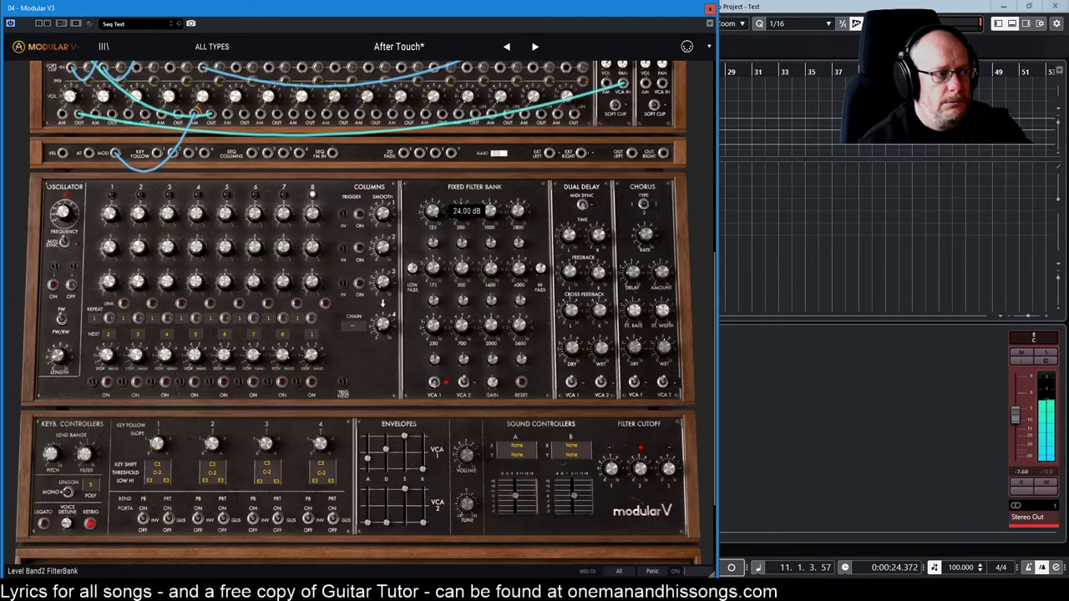
pyautogui.scroll(-5, 432, 210)
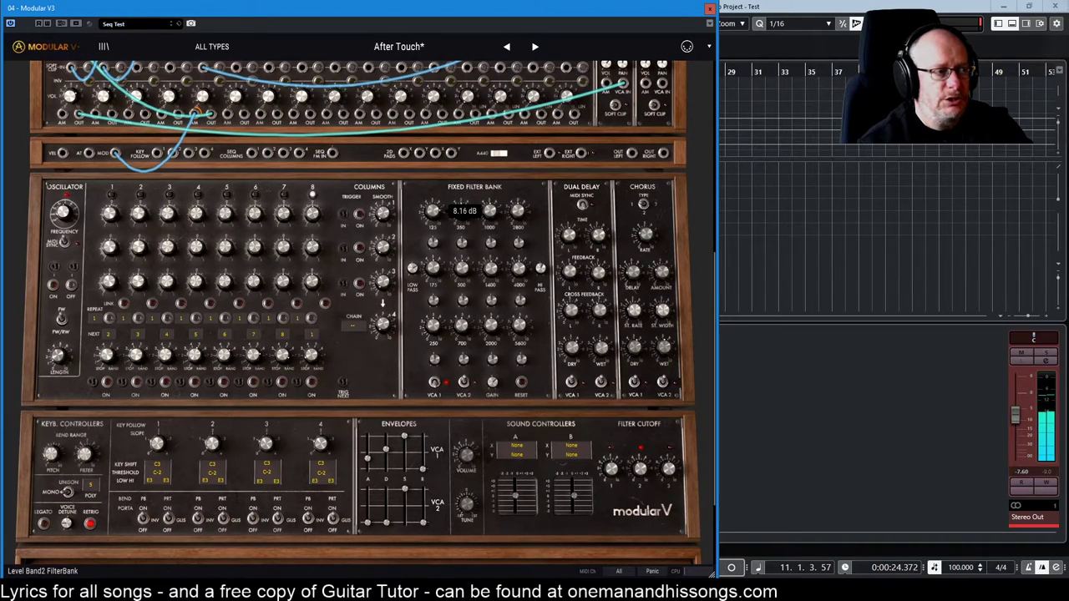
pyautogui.scroll(5, 432, 211)
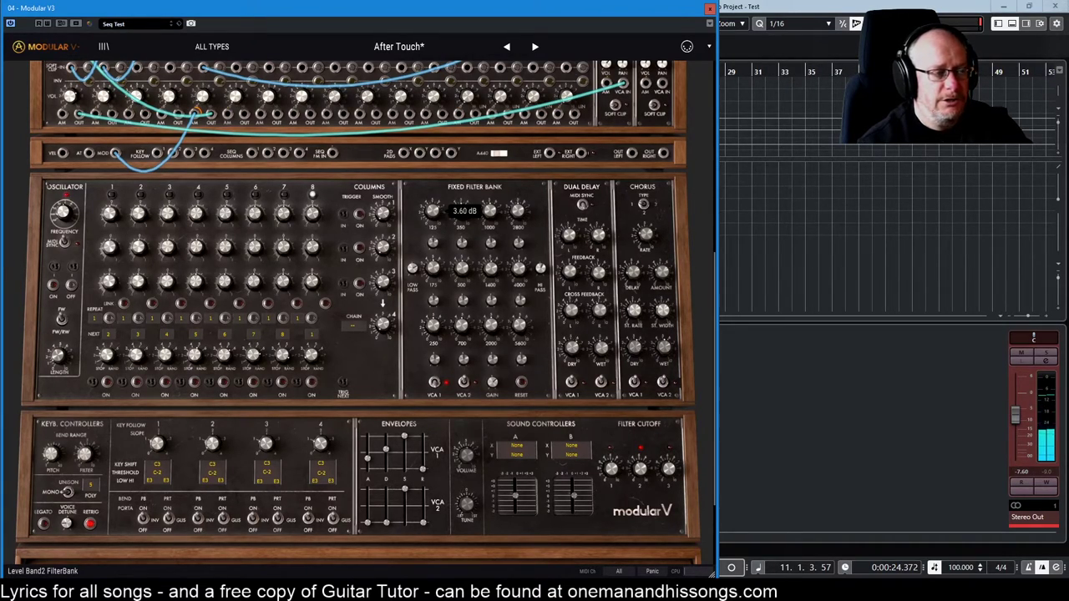
pyautogui.scroll(2, 432, 210)
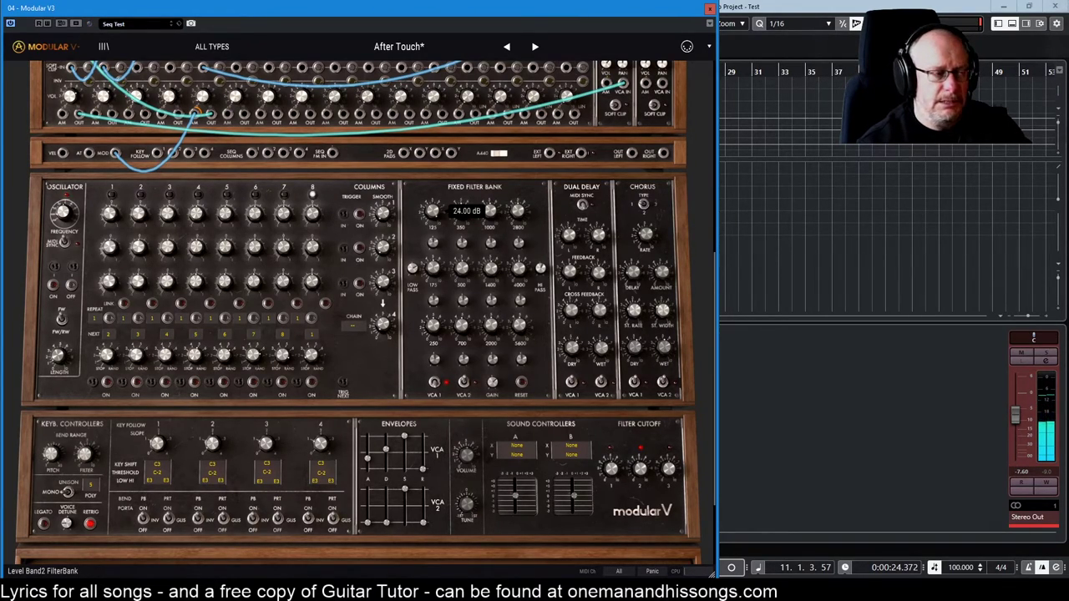
pyautogui.scroll(-5, 432, 211)
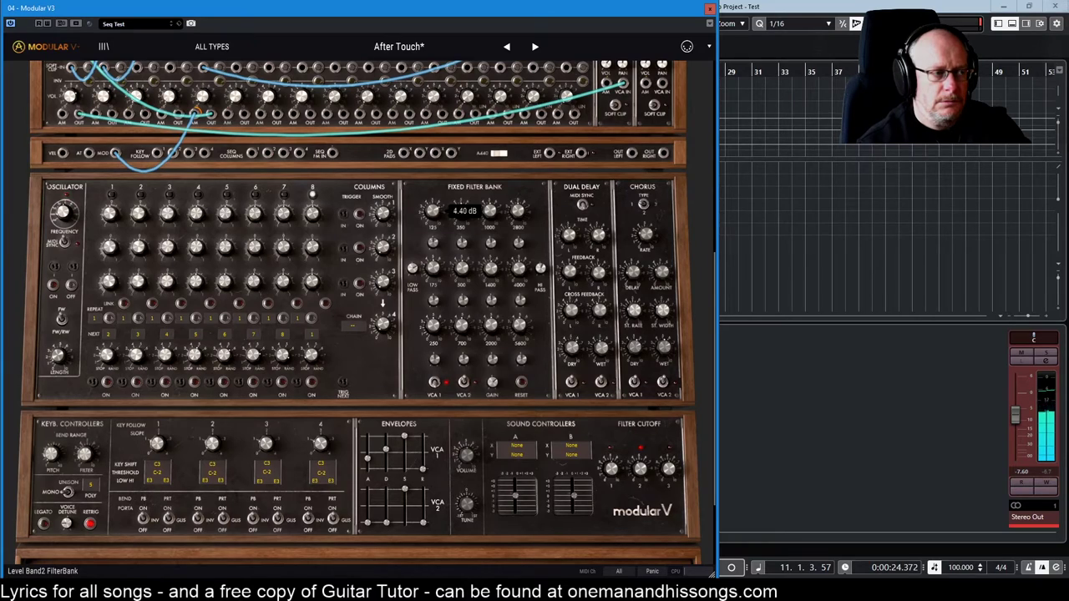
pyautogui.scroll(2, 432, 267)
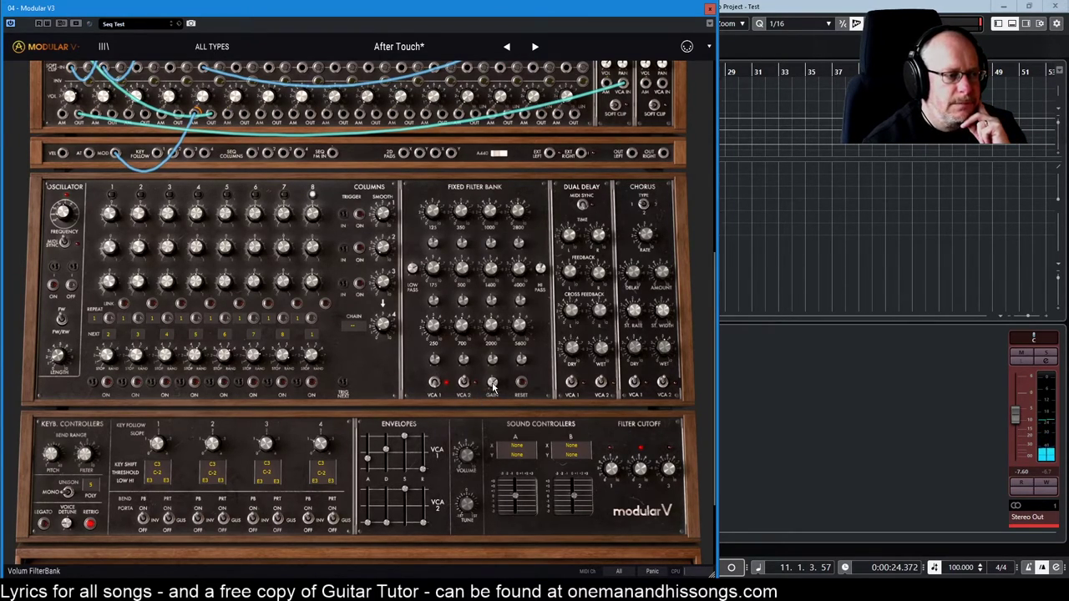
# Step: Bring the Fixed Filter Bank GAIN up to about -12 dB
pyautogui.moveTo(492, 385)
pyautogui.scroll(10, 492, 386)
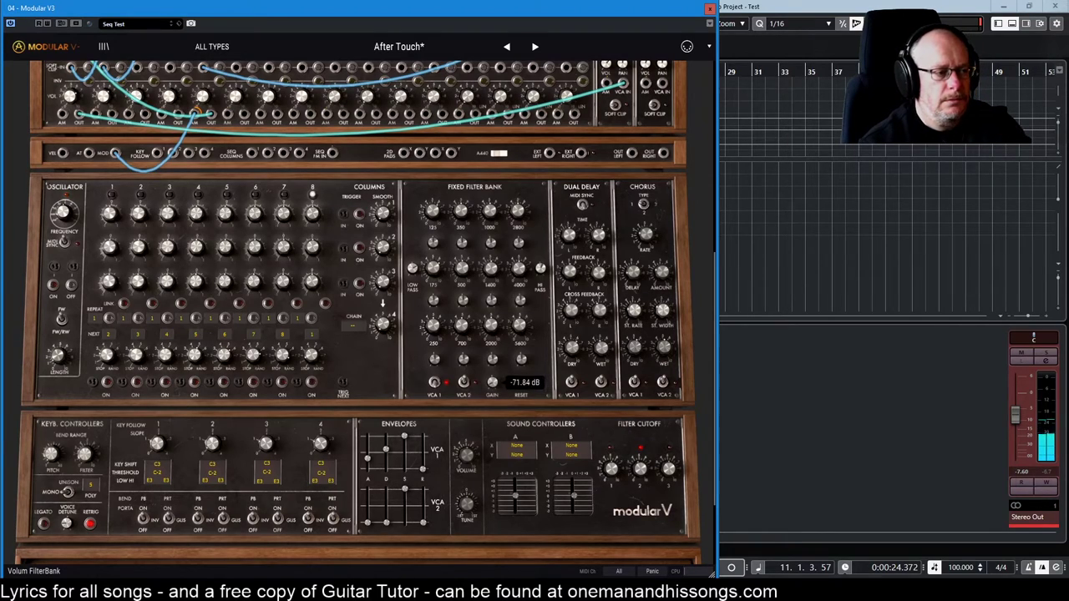
pyautogui.scroll(-5, 492, 382)
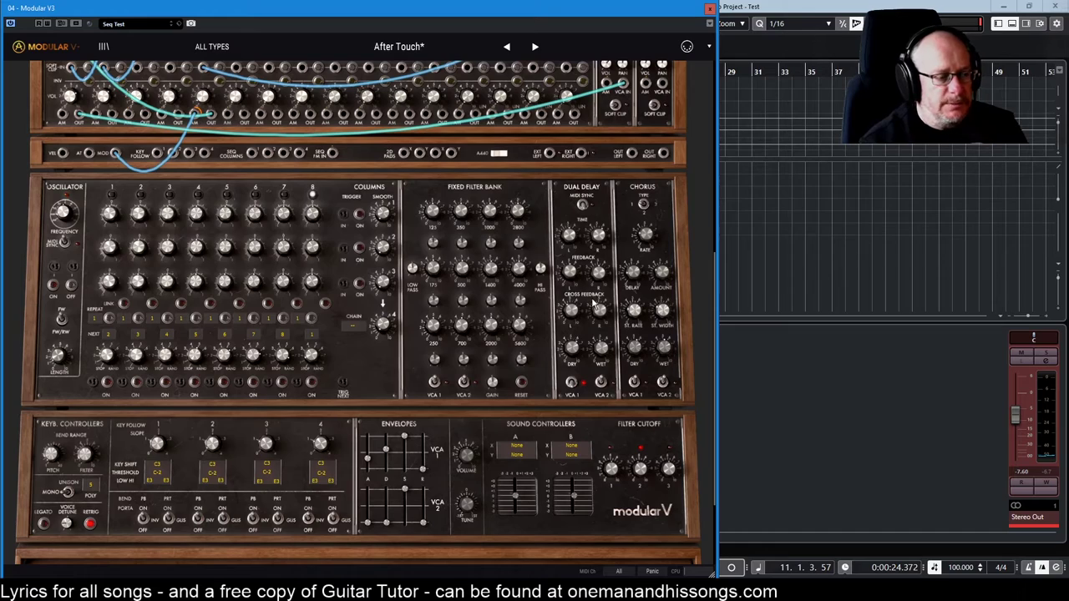
# Step: Turn the Dual Delay DRY level down to about -19.71 dB
pyautogui.moveTo(598, 311)
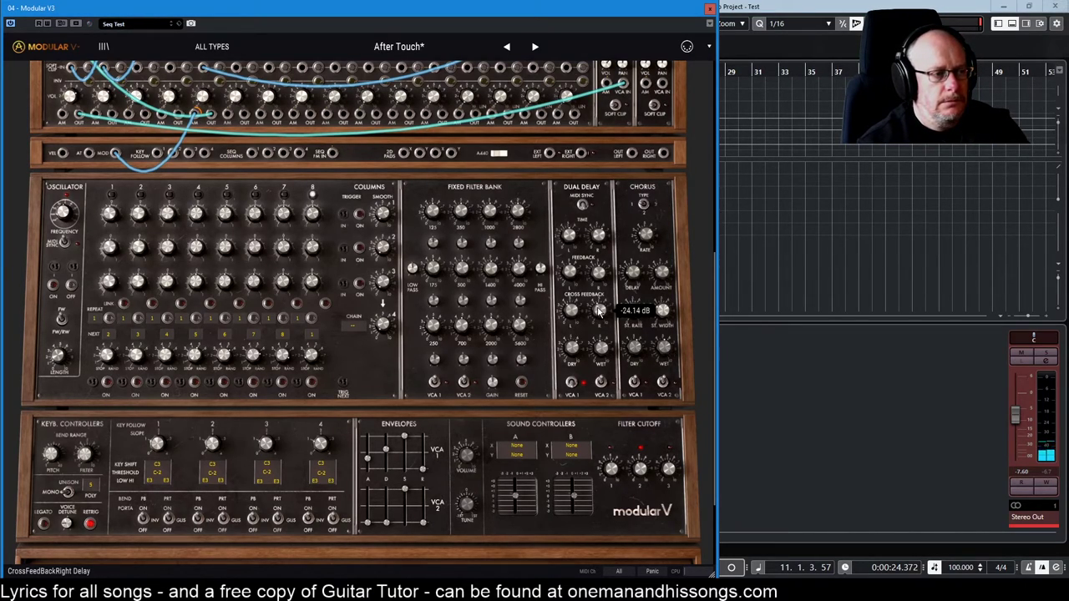
pyautogui.moveTo(575, 357)
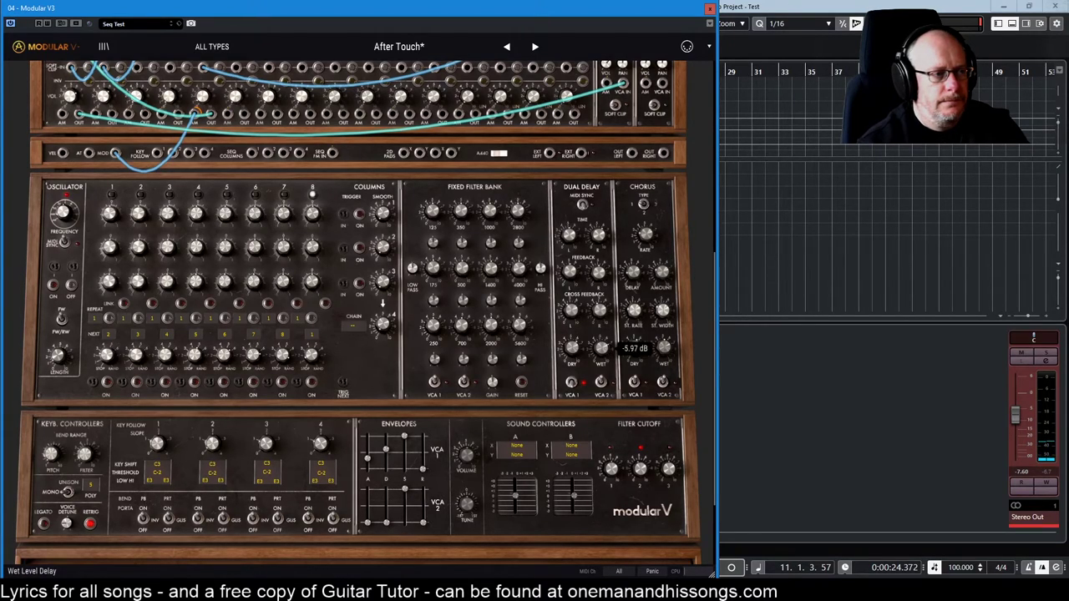
pyautogui.scroll(-5, 573, 352)
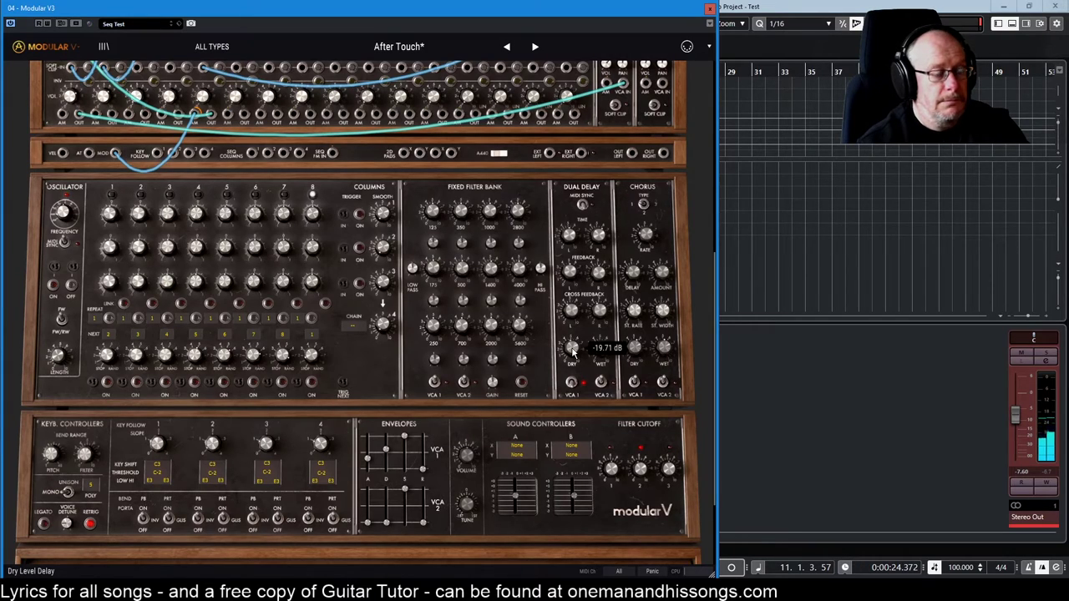
pyautogui.moveTo(609, 354)
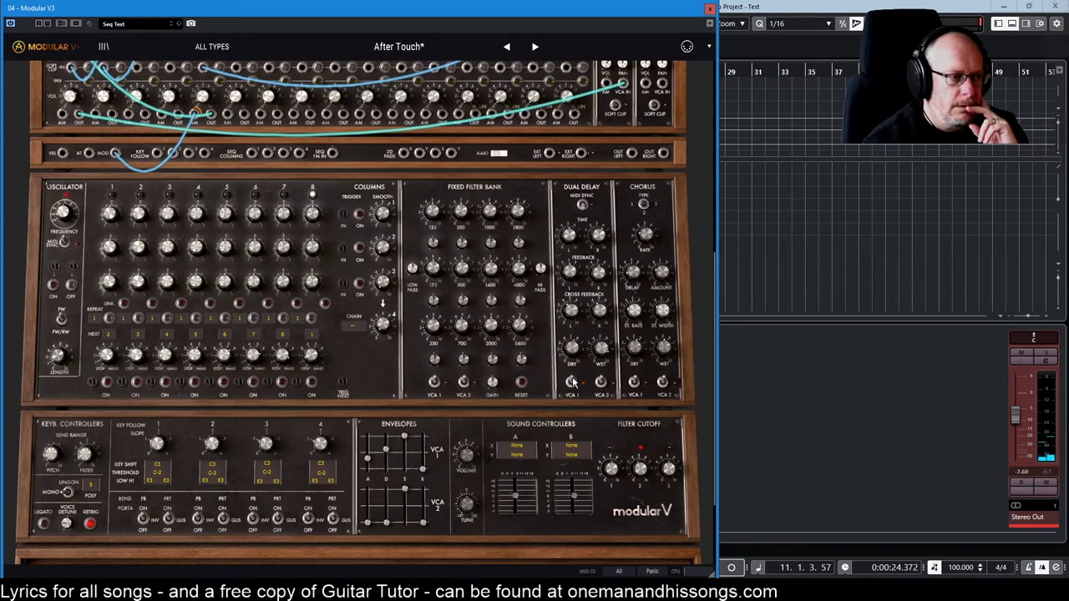
# Step: Swap the Chorus effect module for the 12 Stage Phaser
pyautogui.click(642, 189)
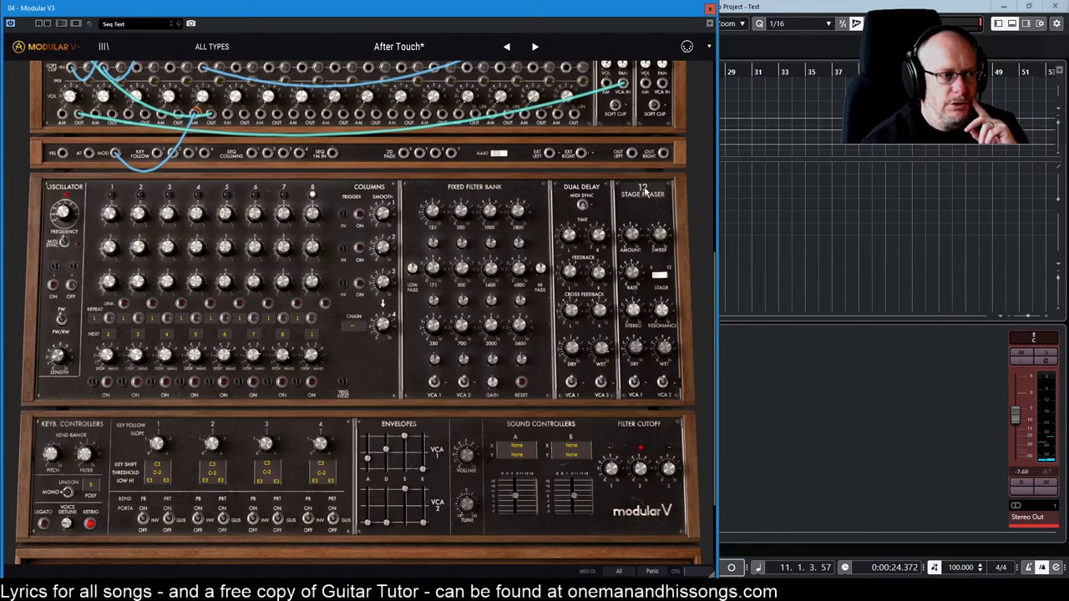
pyautogui.click(643, 188)
pyautogui.click(643, 191)
pyautogui.click(644, 190)
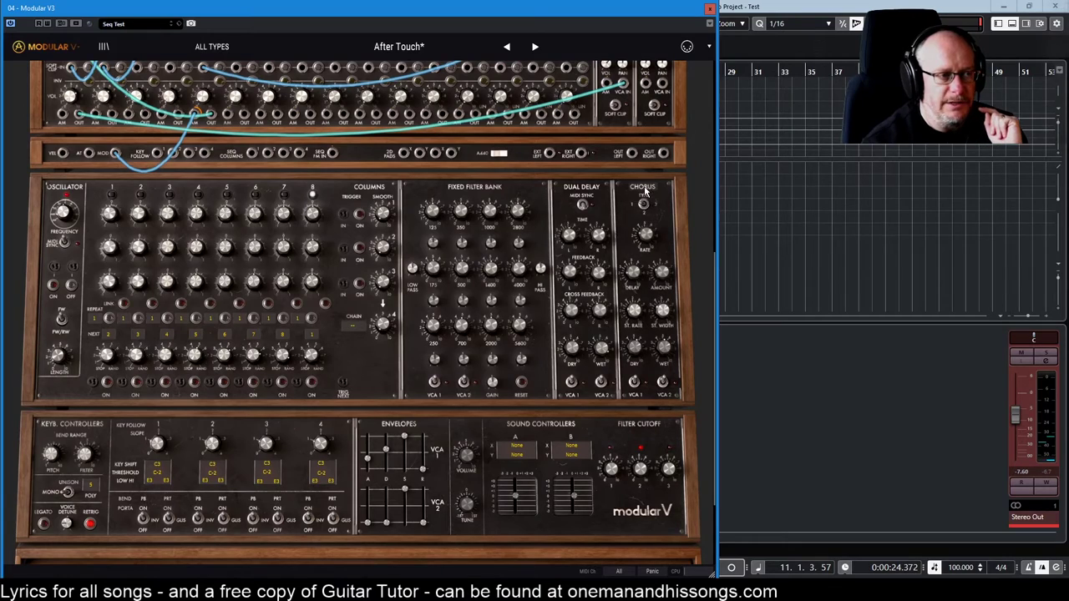
pyautogui.click(644, 190)
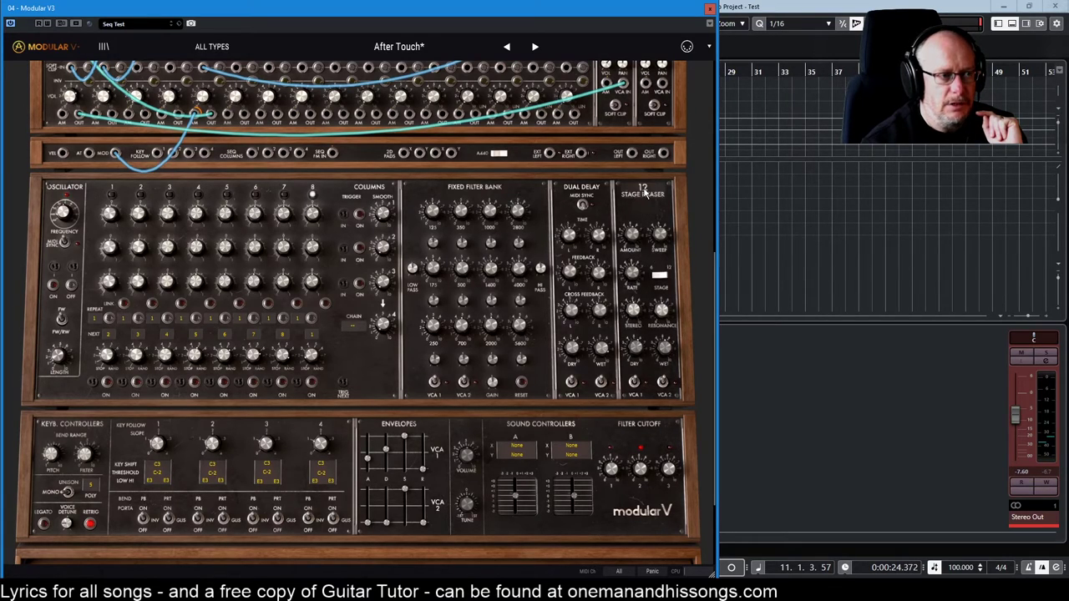
pyautogui.click(644, 190)
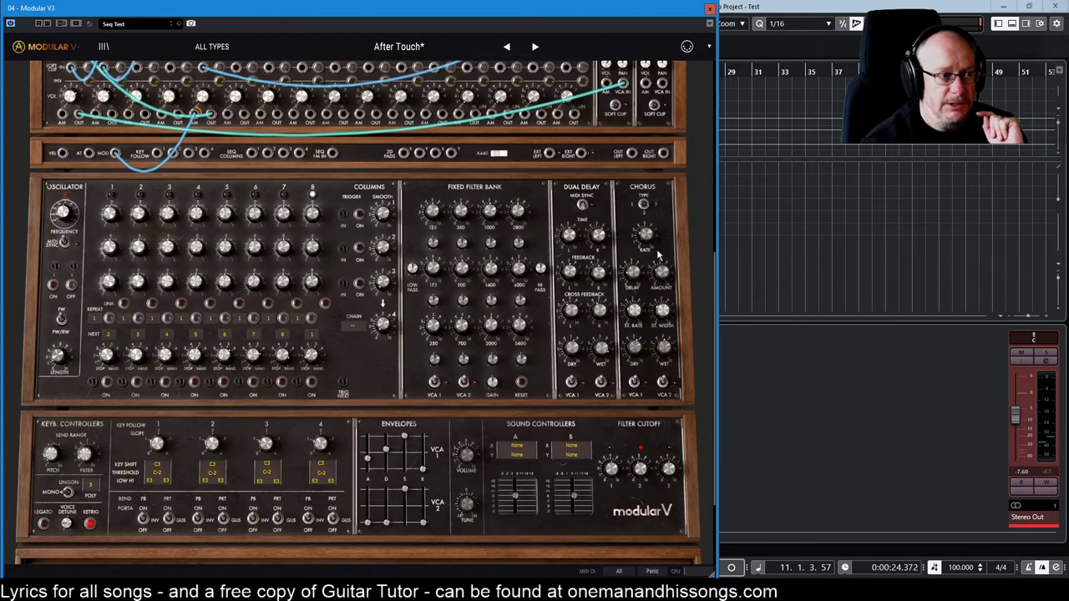
pyautogui.click(644, 190)
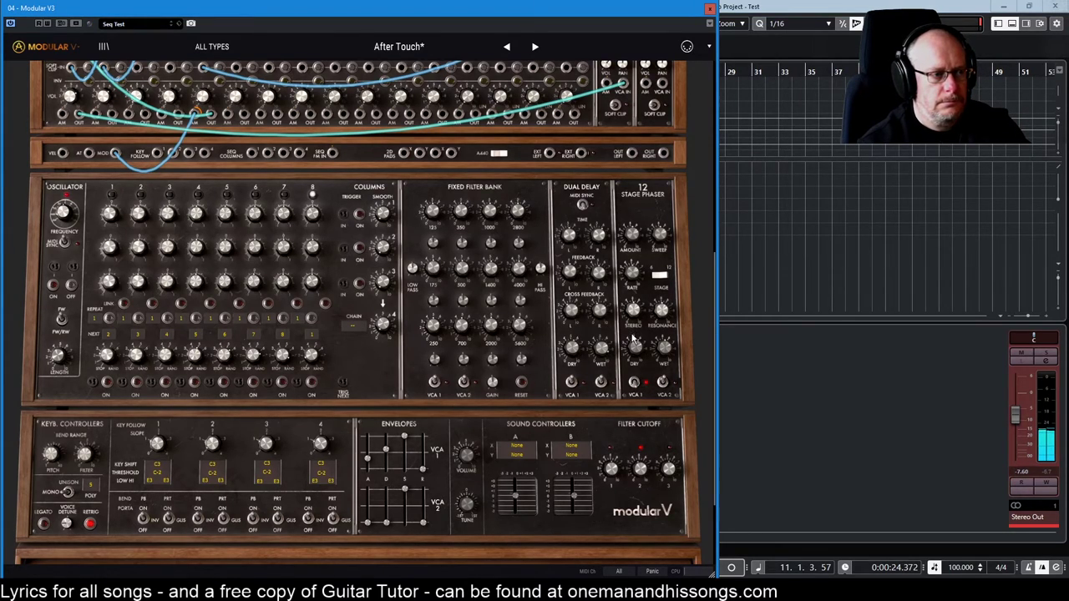
# Step: Raise the phaser's Resonance and Sweep knobs
pyautogui.moveTo(633, 271)
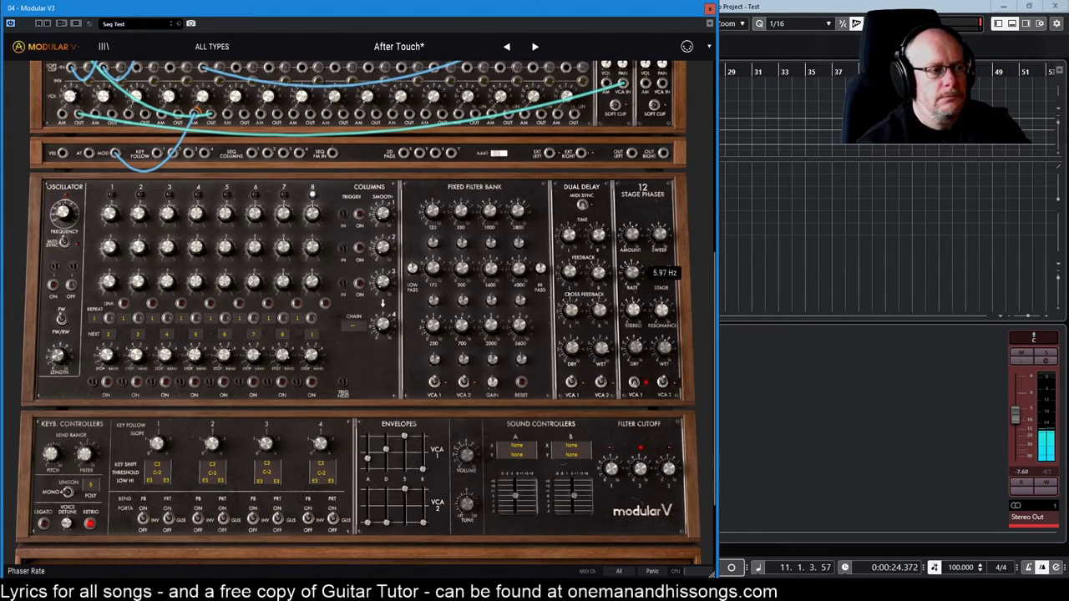
pyautogui.moveTo(633, 311)
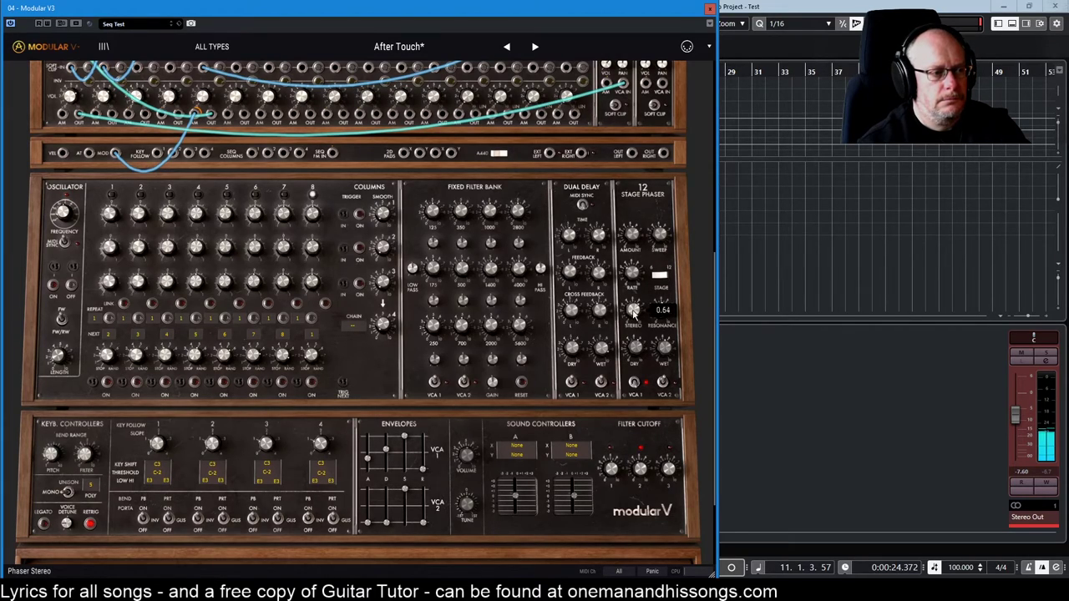
pyautogui.moveTo(663, 348)
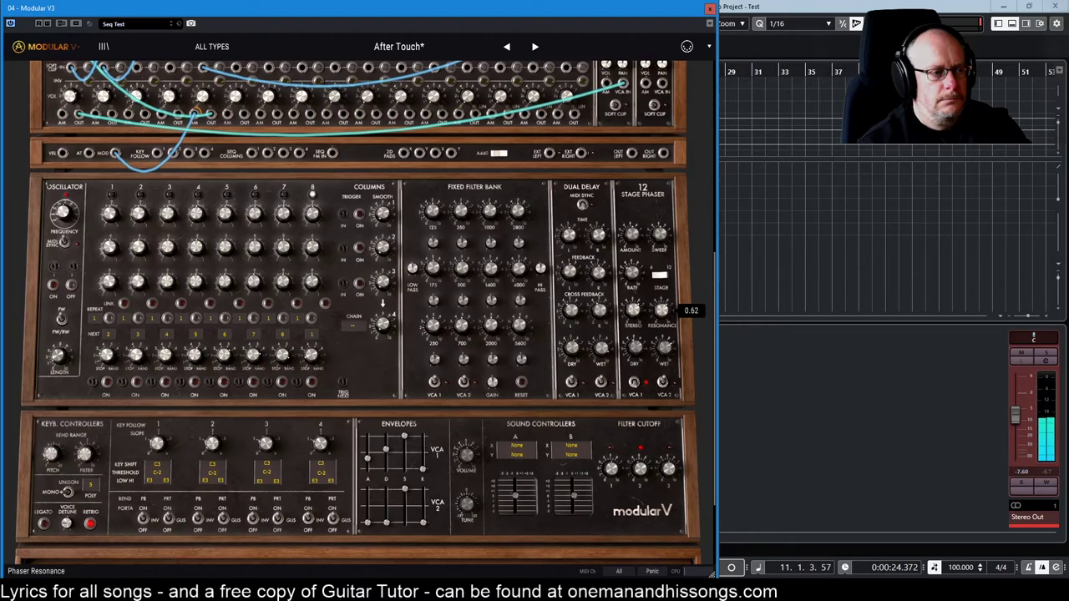
pyautogui.moveTo(661, 311); pyautogui.dragTo(680, 329)
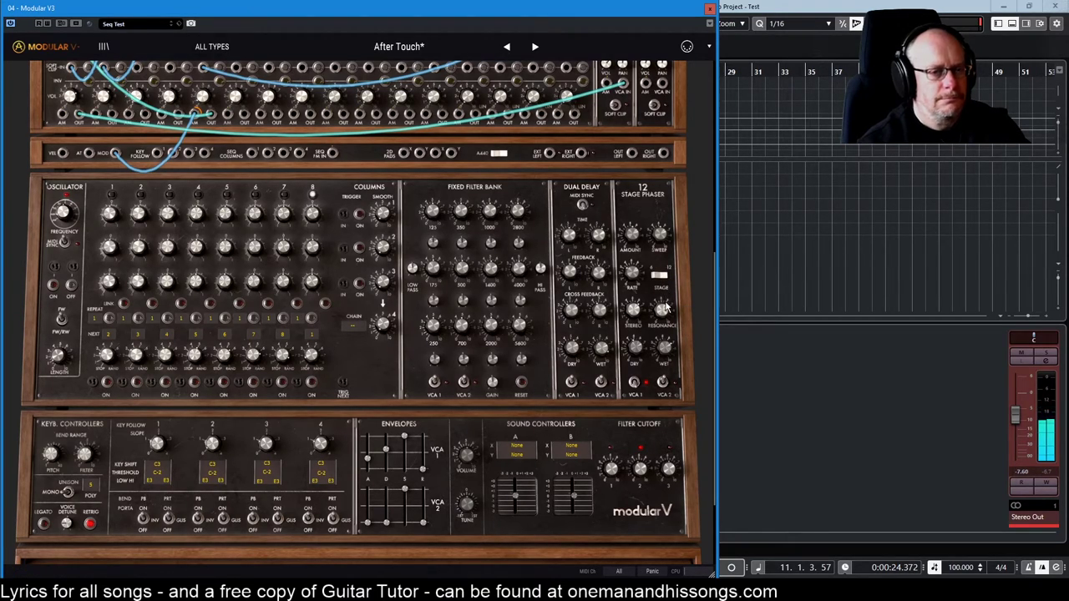
pyautogui.moveTo(661, 235)
pyautogui.mouseDown()
pyautogui.moveTo(661, 222)
pyautogui.moveTo(661, 247)
pyautogui.mouseUp()
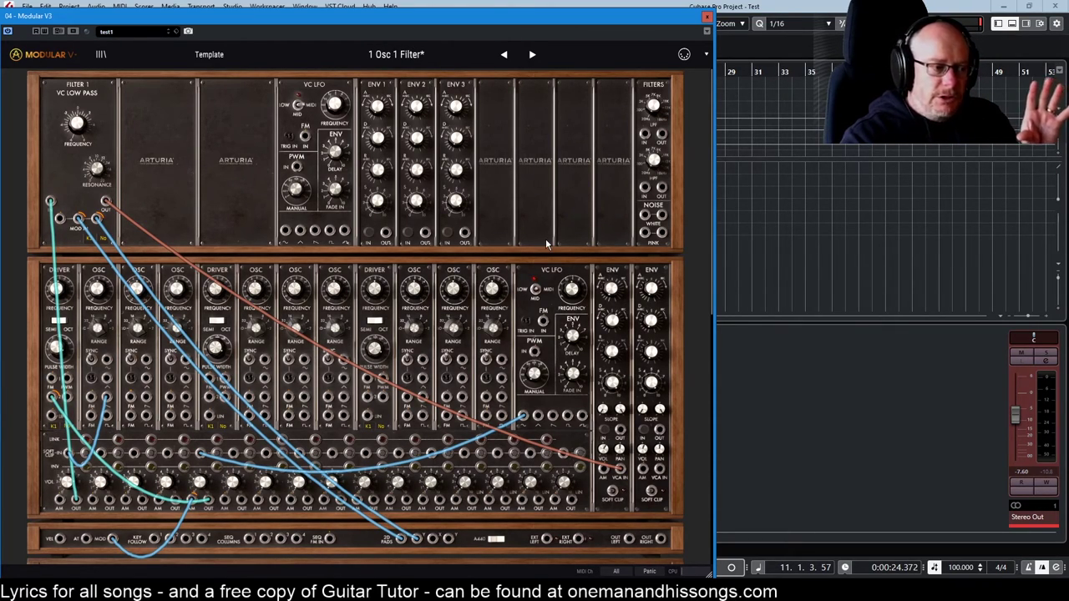
# Step: Unplug and delete the red cable at Filter 1's OUT jack
pyautogui.click(542, 449)
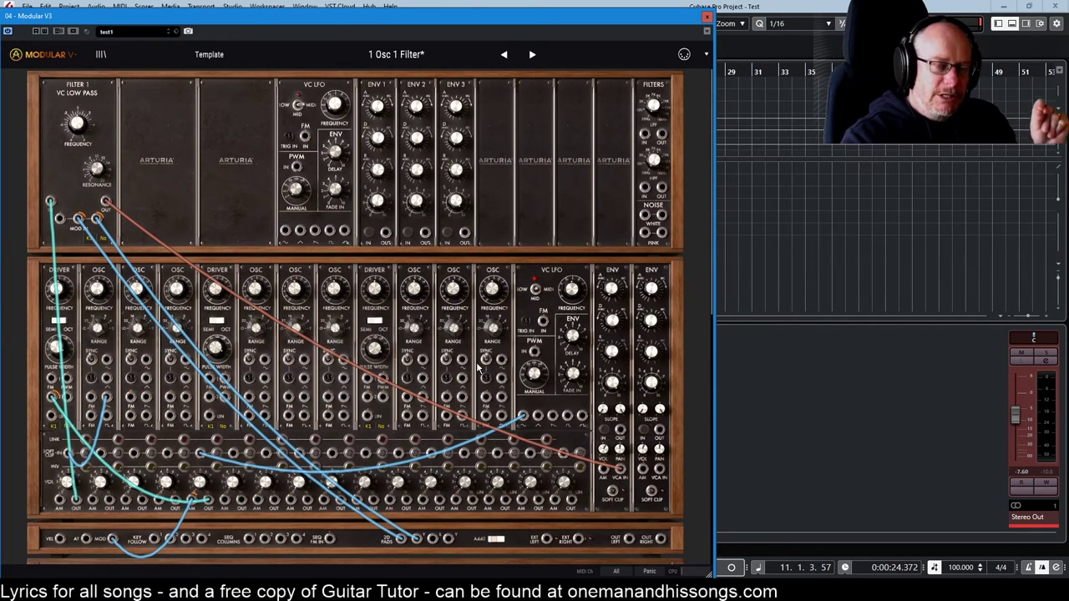
pyautogui.scroll(-3, 446, 352)
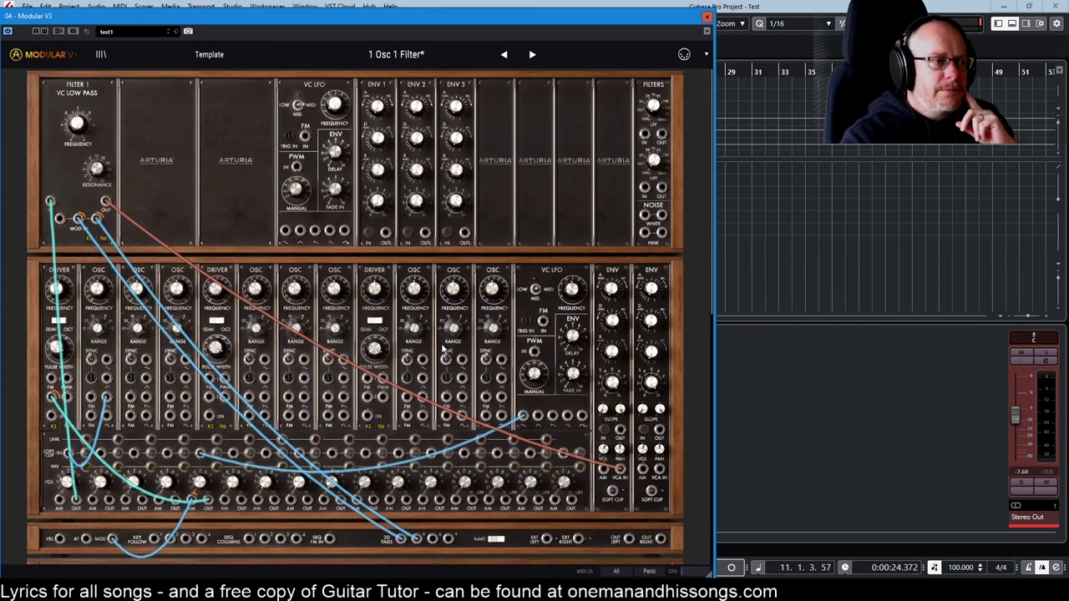